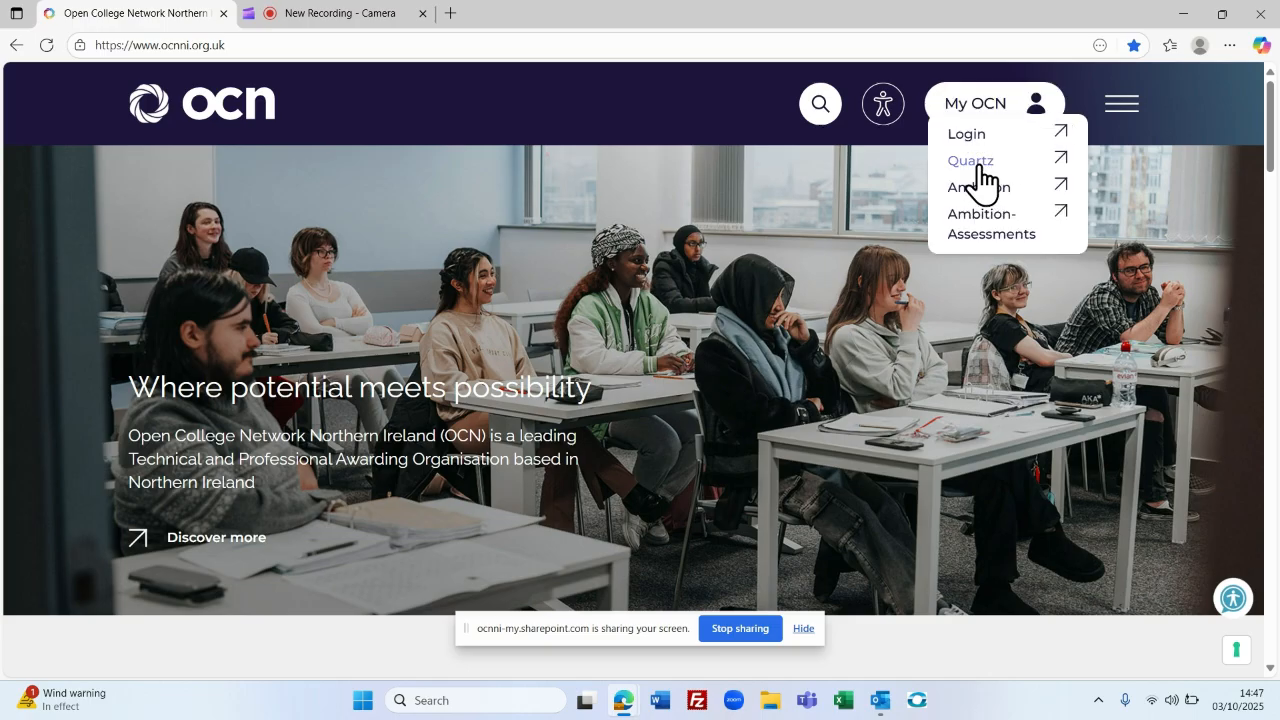
# Step: Open the Quartz portal from the OCN site, sign in with the registered account, and open learner registration
pyautogui.click(972, 162)
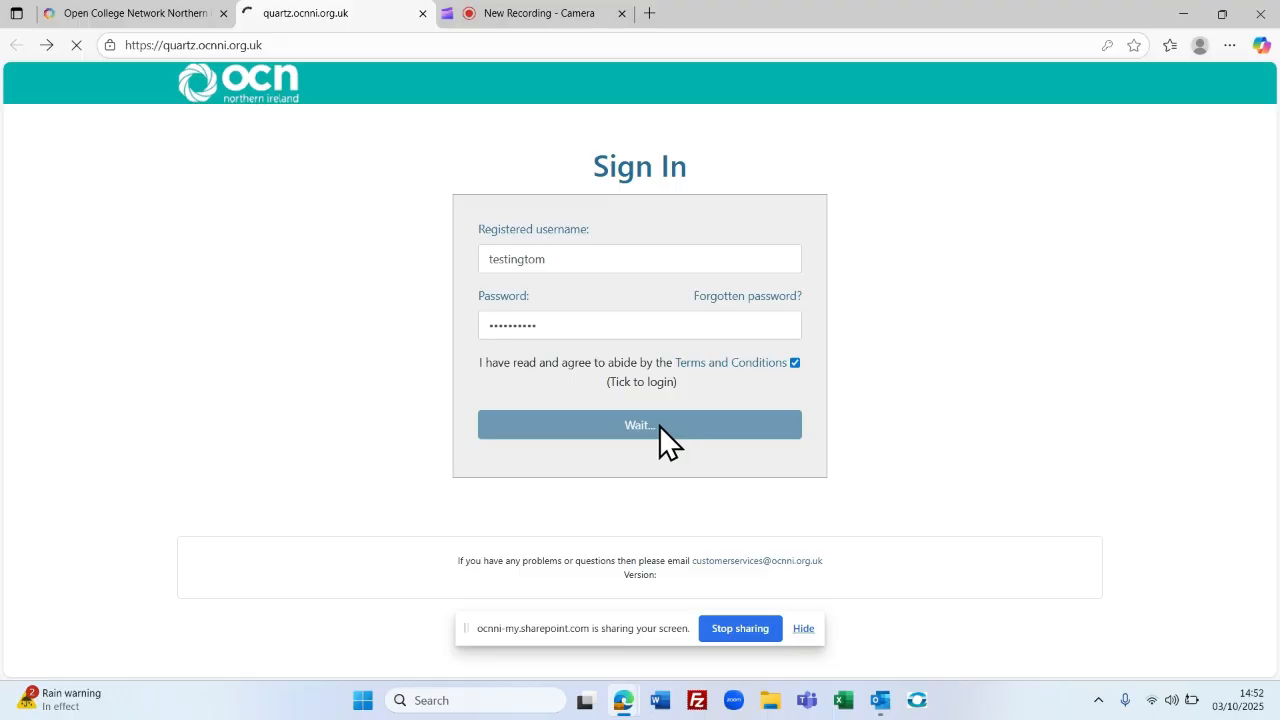
pyautogui.click(659, 425)
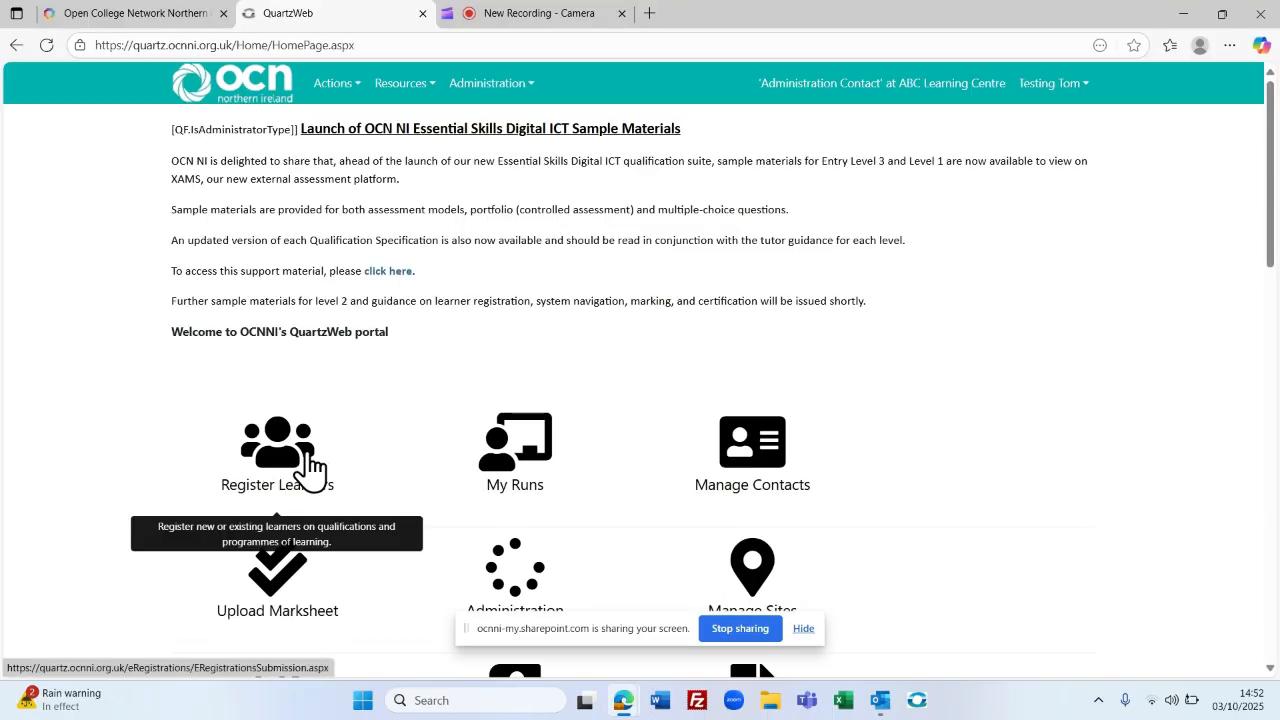
pyautogui.click(287, 476)
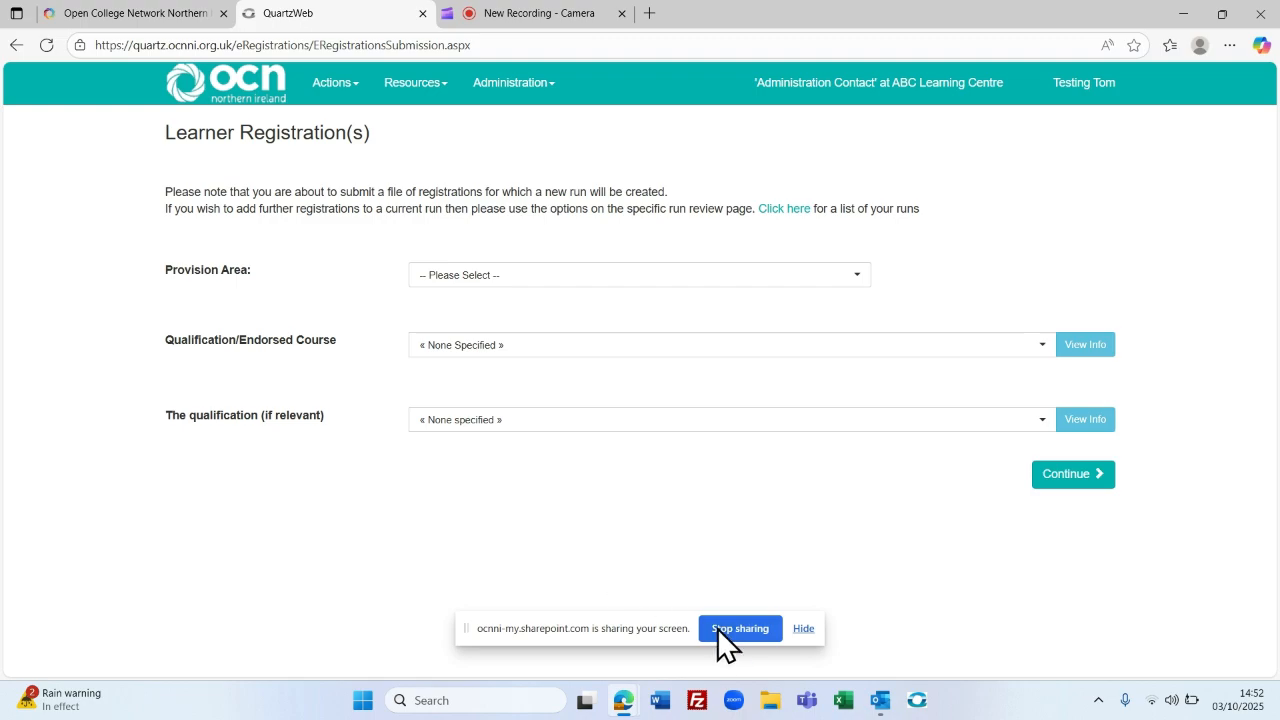
# Step: Set the provision area to Level 2, choose OCN NI Level 2 Certificate in Religious Studies [131727] with qualification 127327, and continue
pyautogui.click(500, 275)
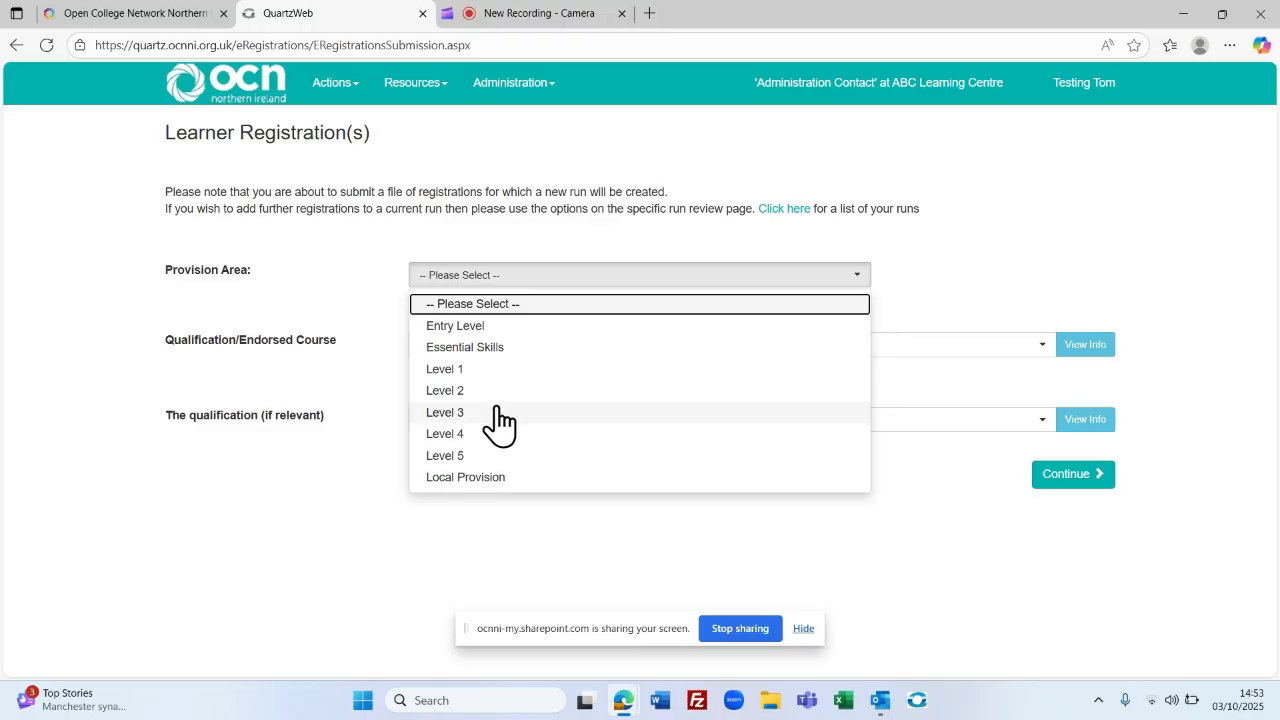
pyautogui.click(495, 391)
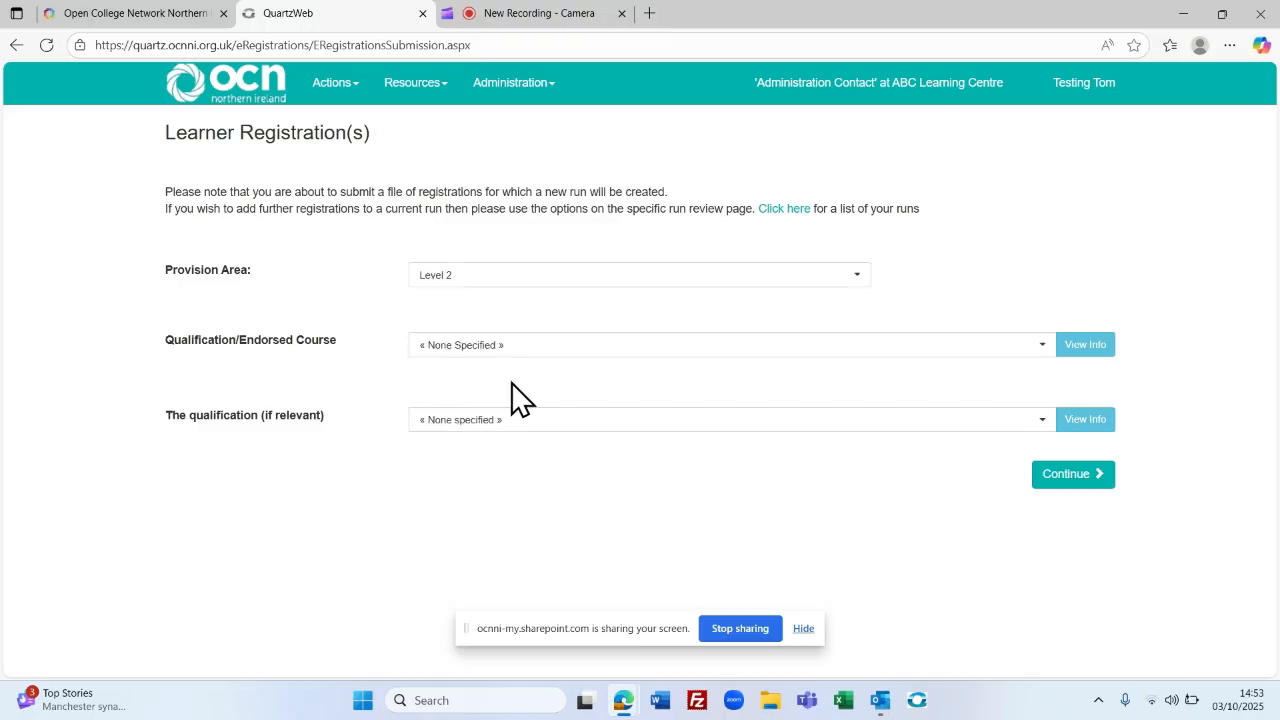
pyautogui.click(600, 345)
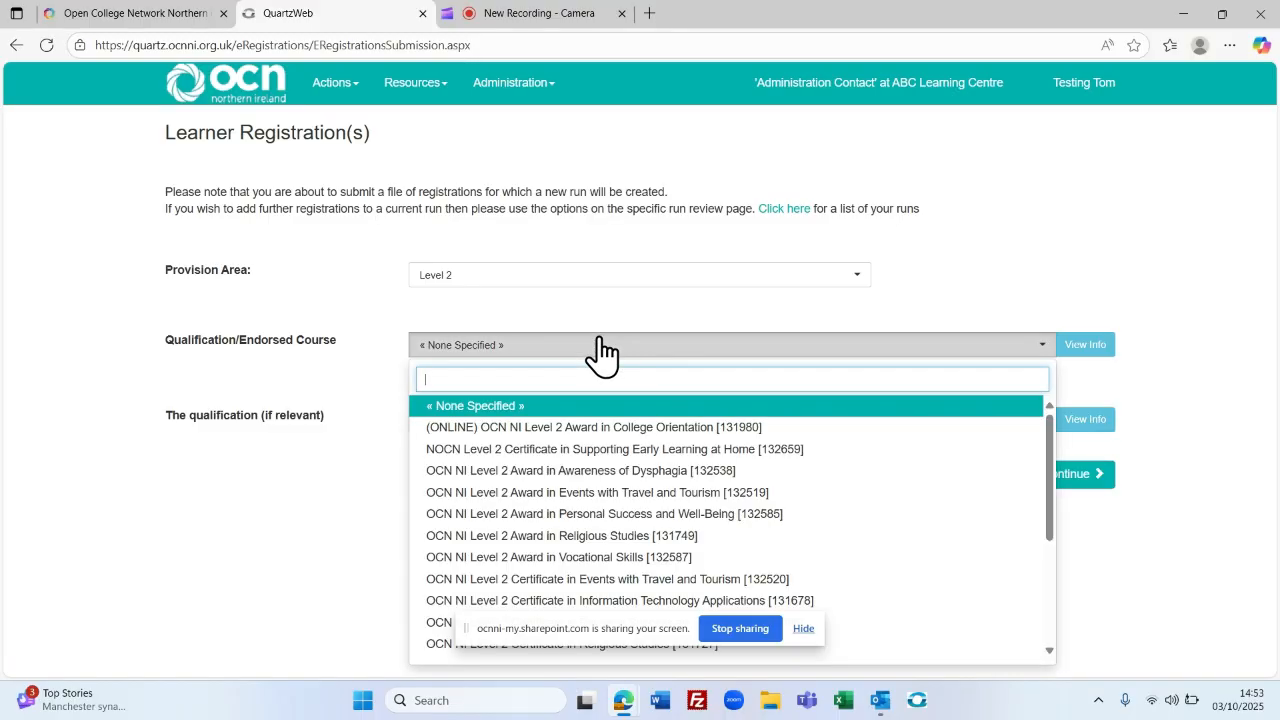
pyautogui.click(437, 648)
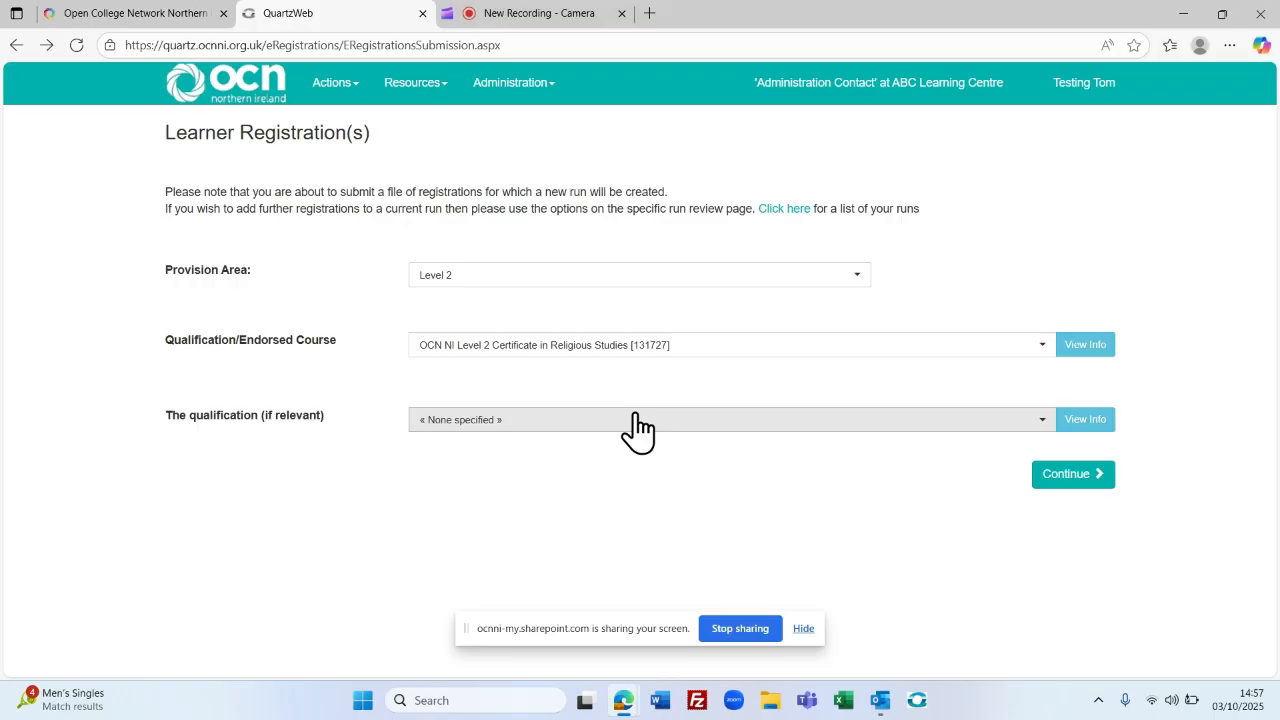
pyautogui.click(636, 420)
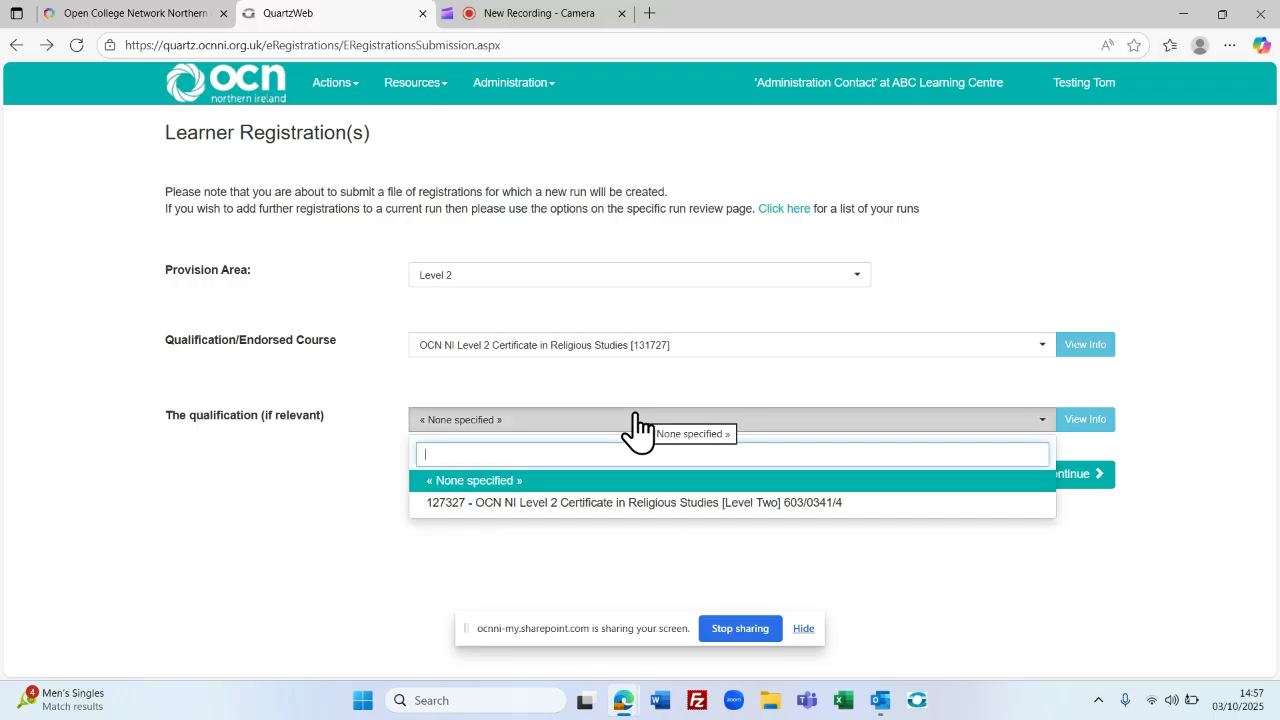
pyautogui.click(638, 504)
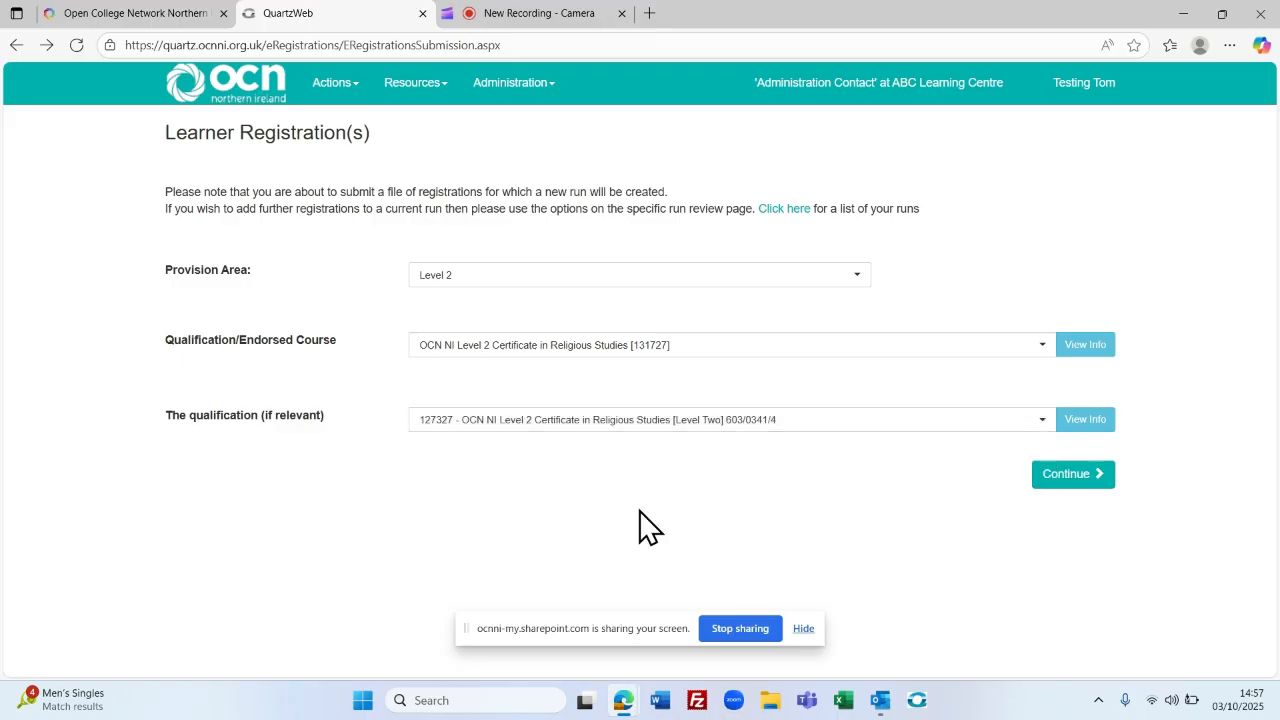
pyautogui.click(1051, 478)
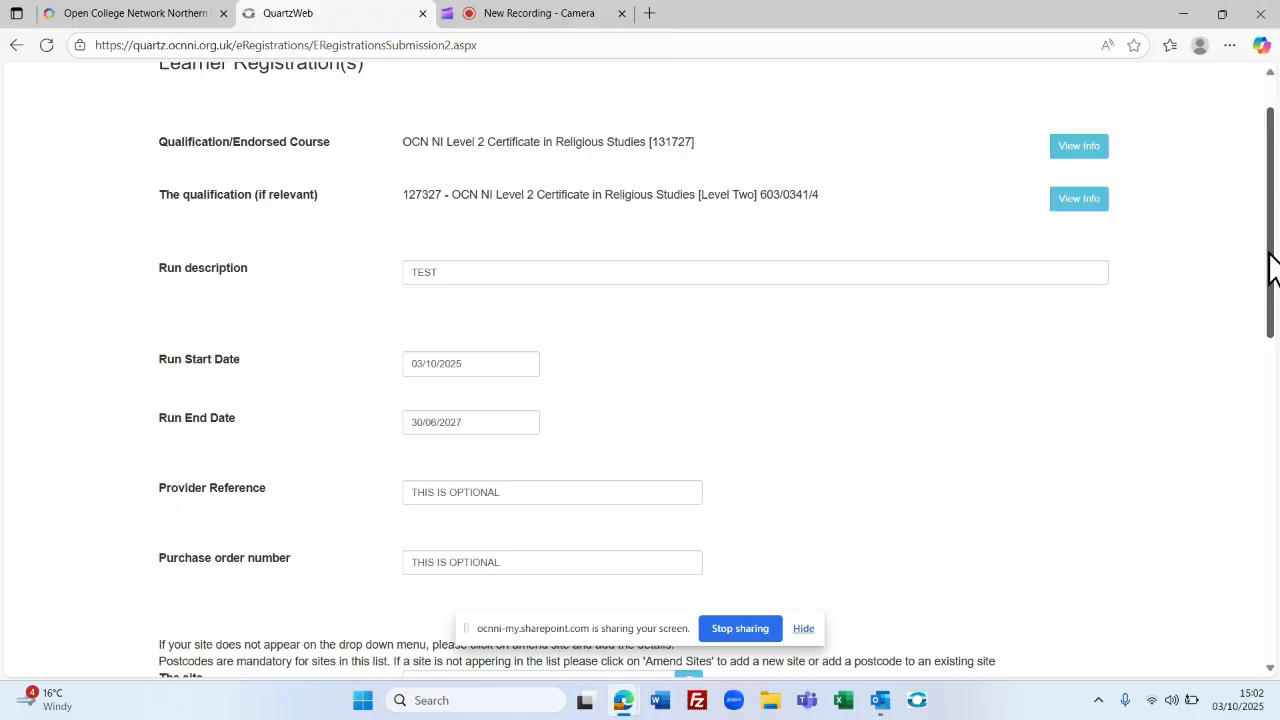
# Step: Check the run description, run start date and provider reference entries in the run details
pyautogui.click(606, 262)
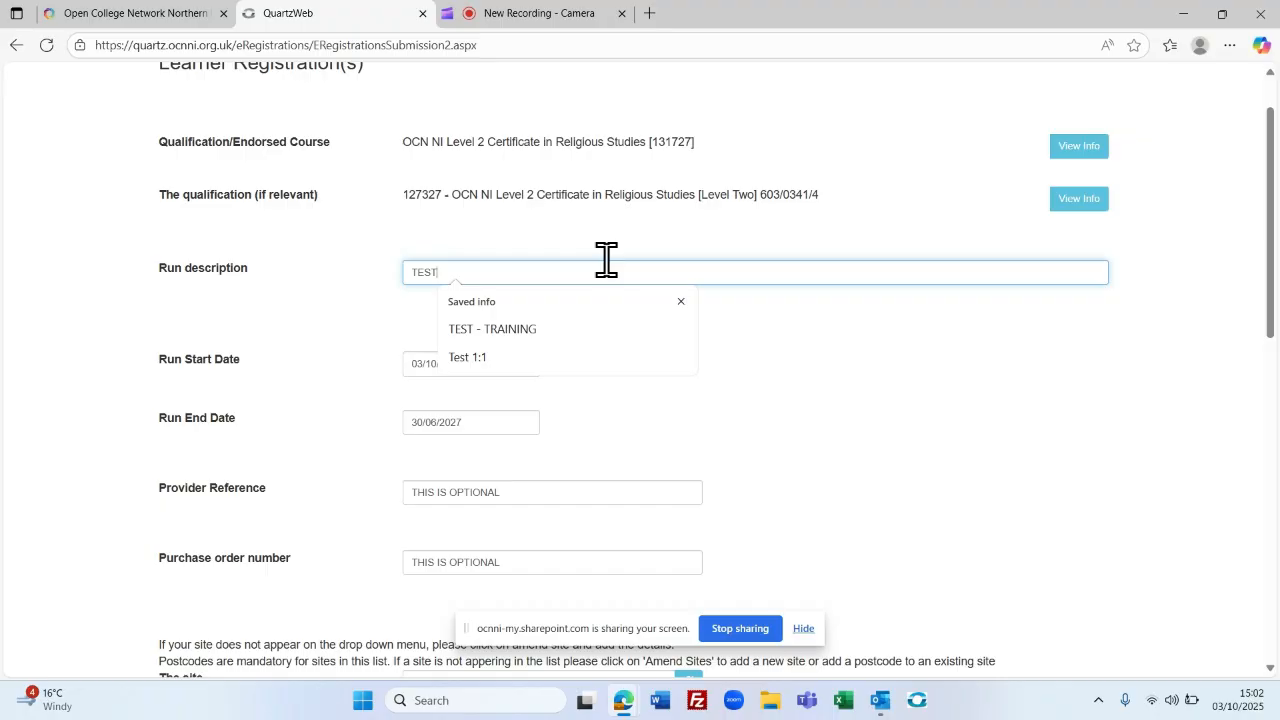
pyautogui.click(388, 342)
pyautogui.click(514, 362)
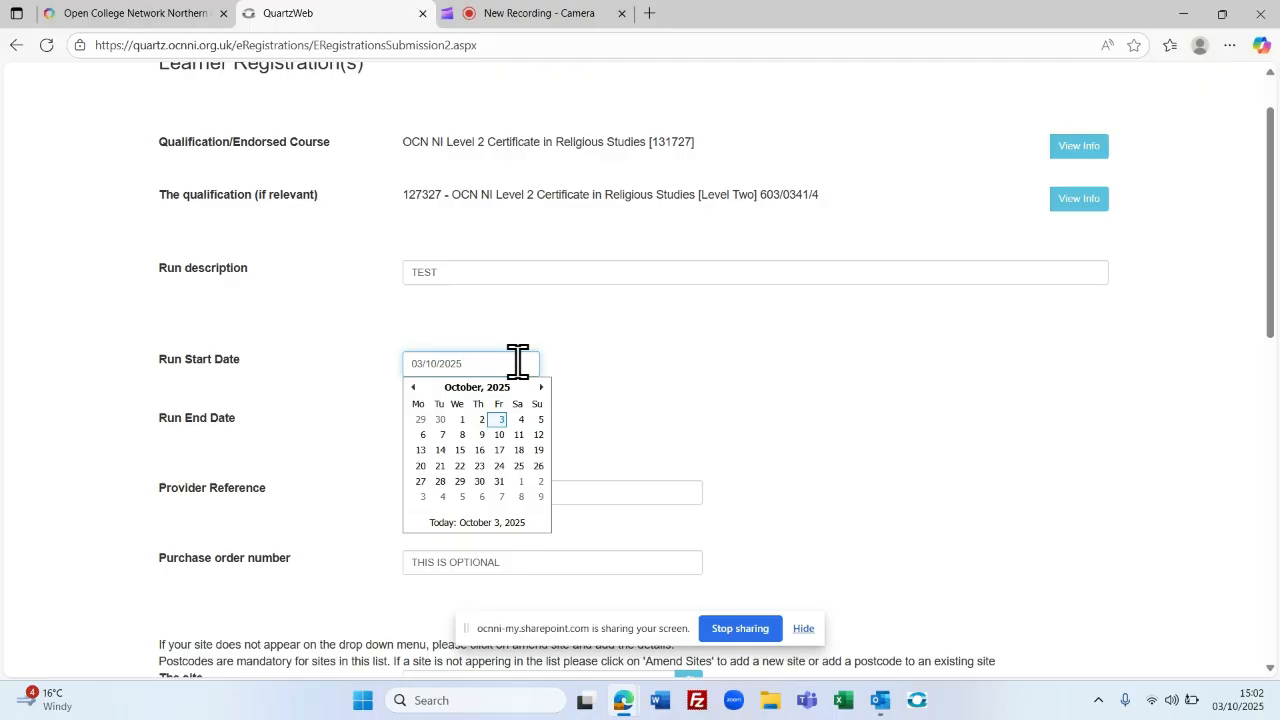
pyautogui.click(590, 392)
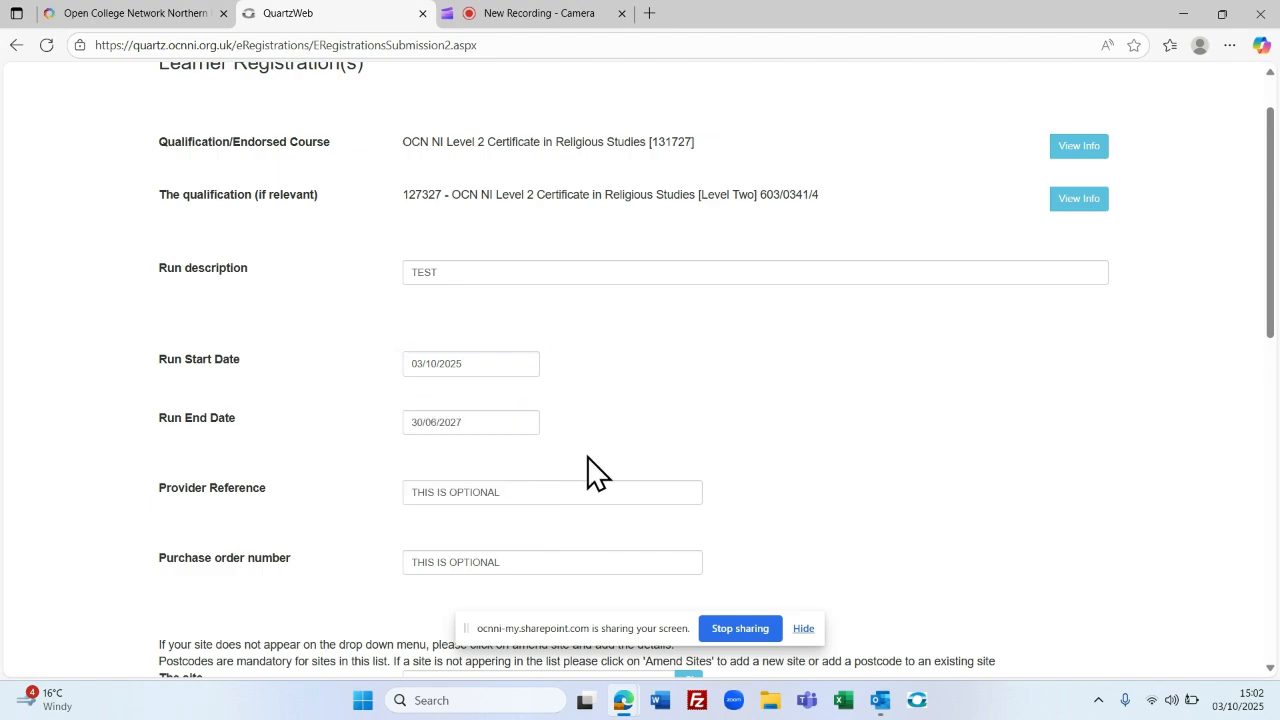
pyautogui.click(545, 490)
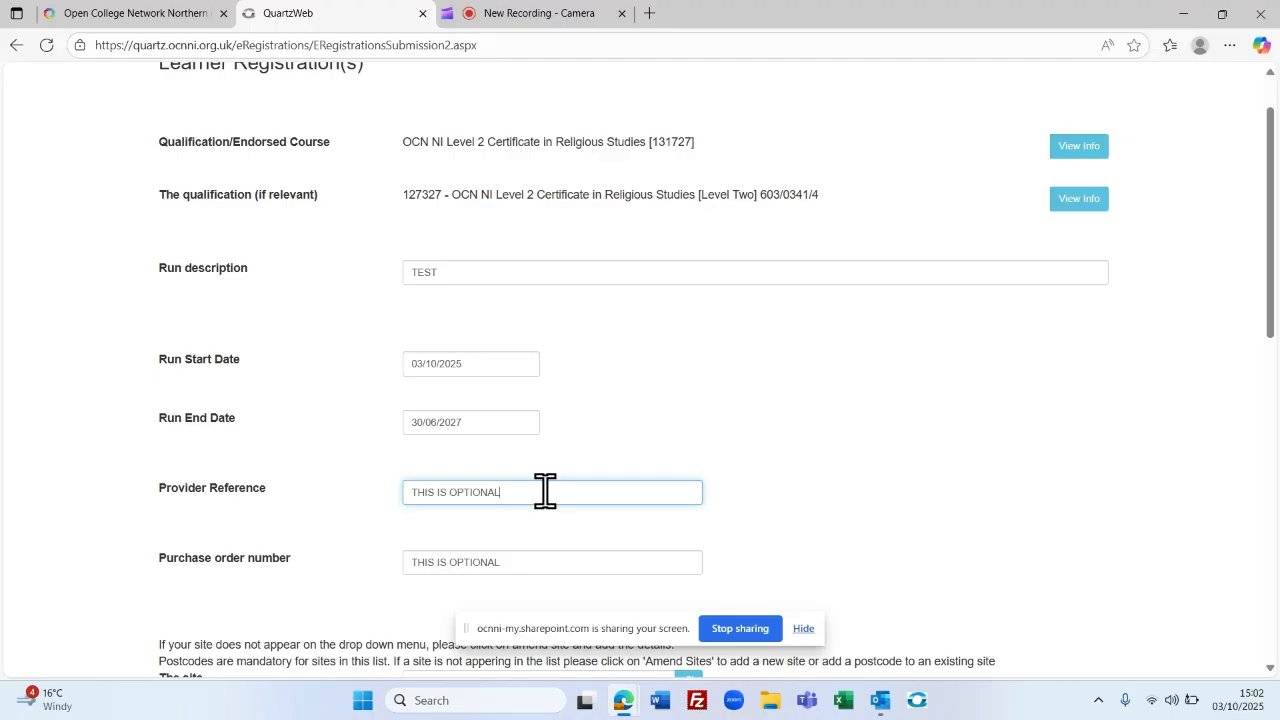
# Step: Choose the run's tutor and verifier from the people listed for the centre
pyautogui.moveTo(1270, 281); pyautogui.dragTo(1240, 415)
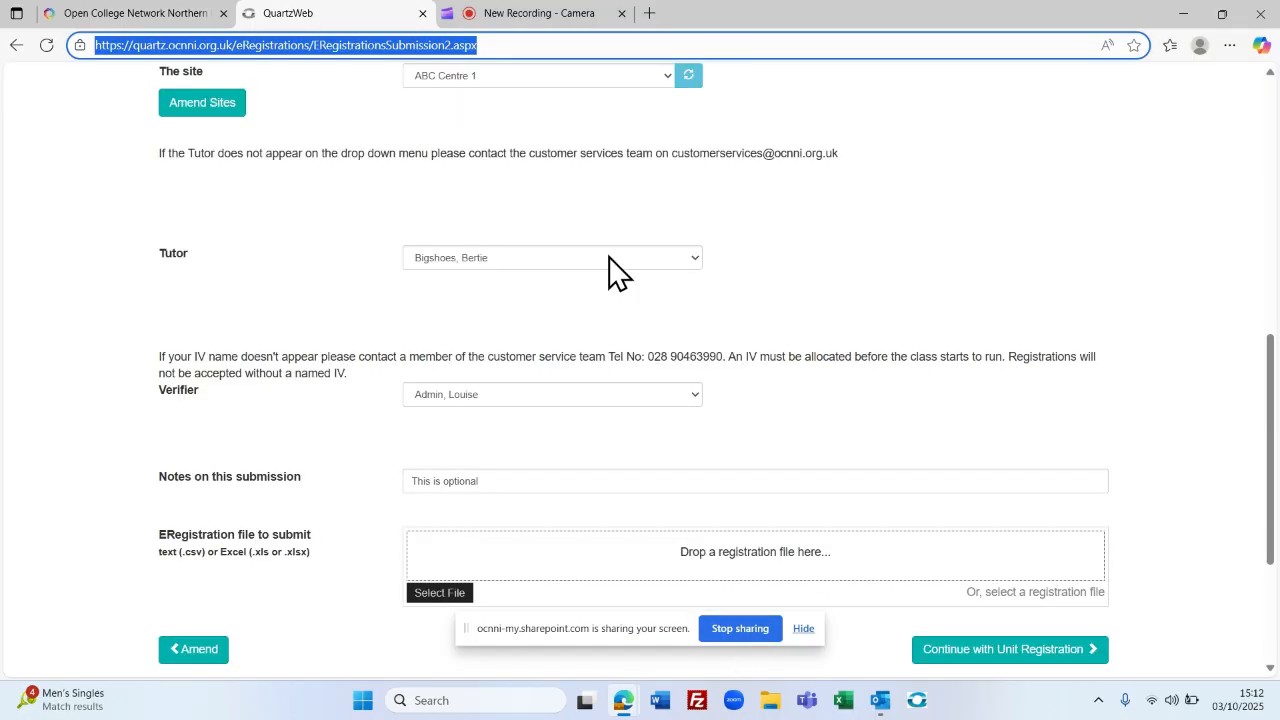
pyautogui.click(612, 262)
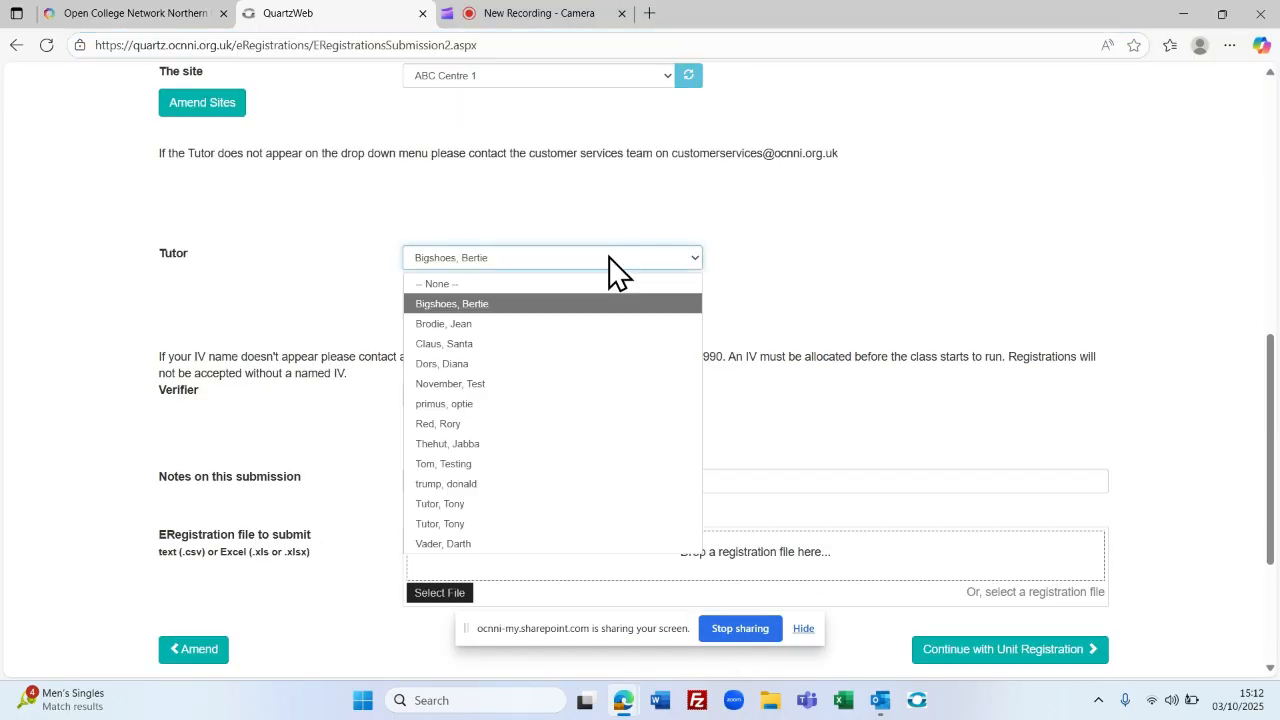
pyautogui.click(527, 308)
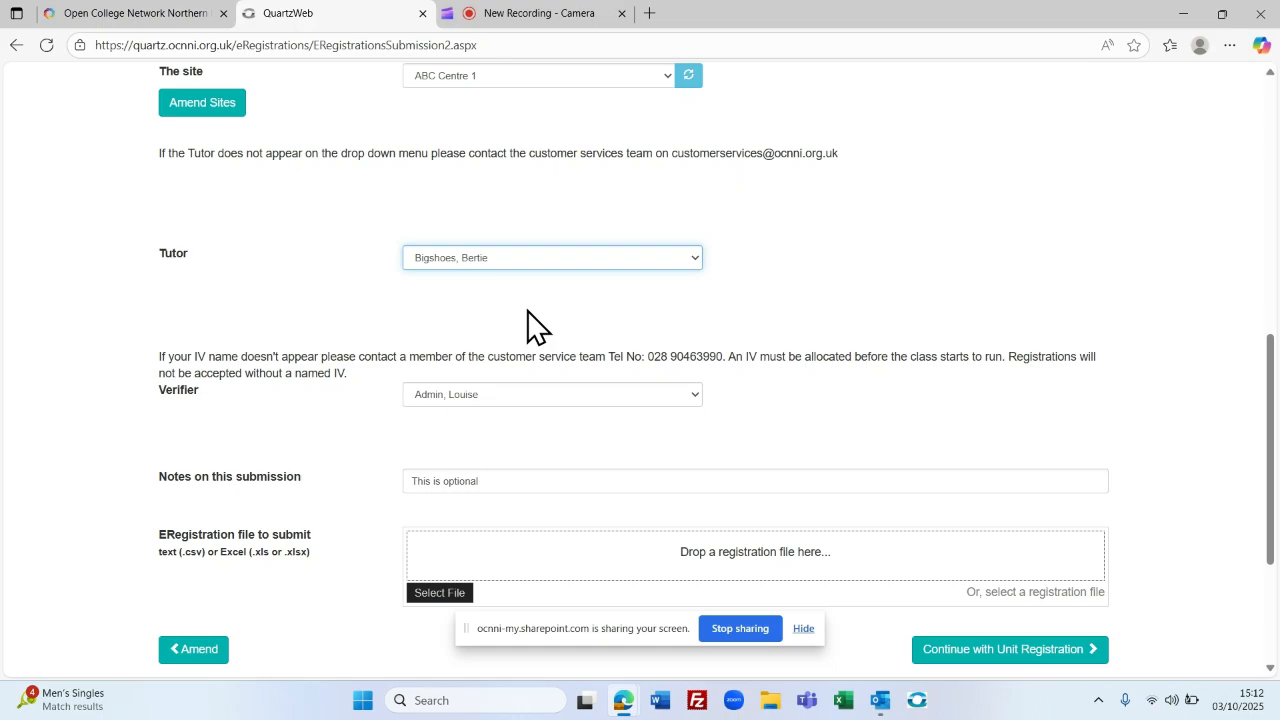
pyautogui.click(619, 396)
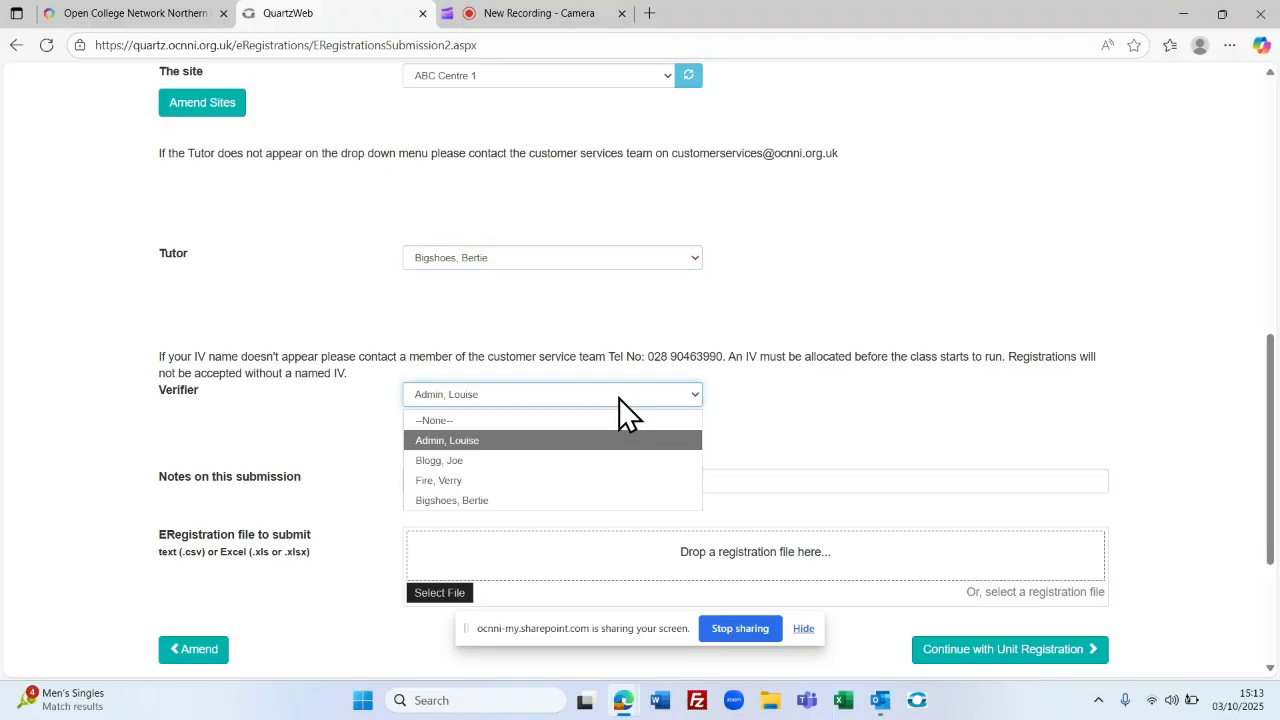
pyautogui.click(472, 444)
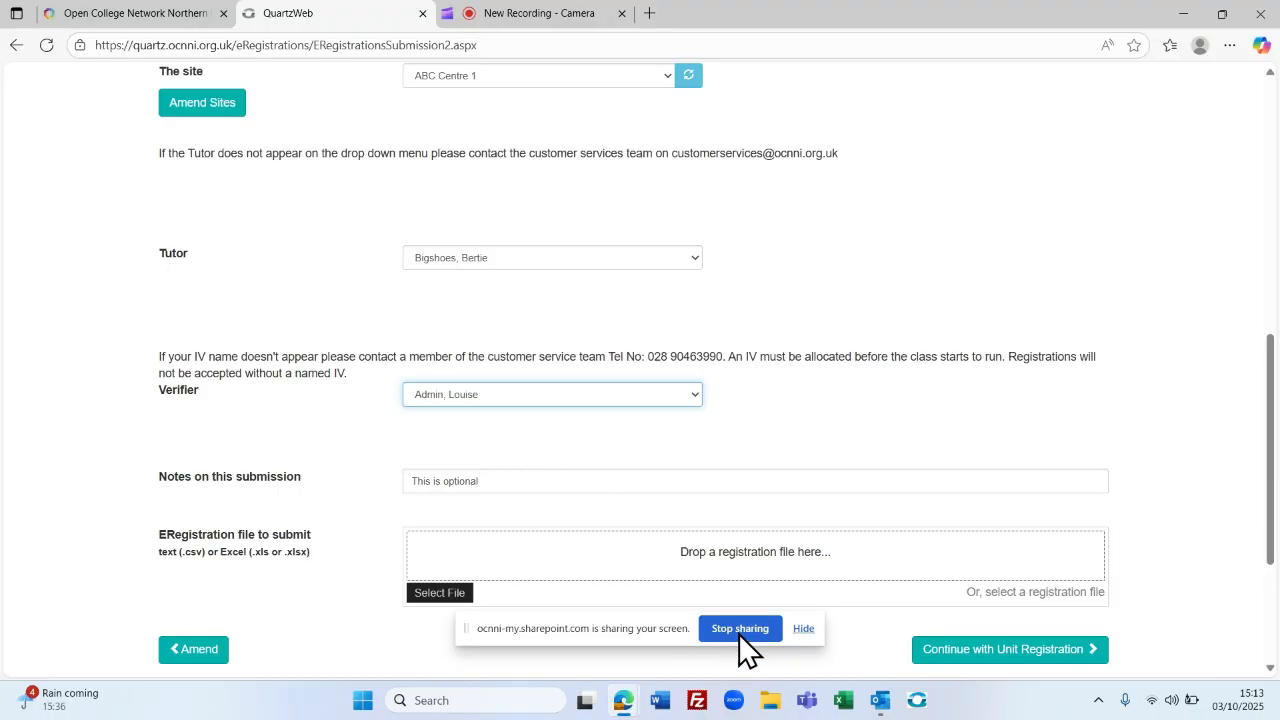
# Step: Download the Learner Registration form as an Excel file and open it
pyautogui.scroll(-3, 413, 228)
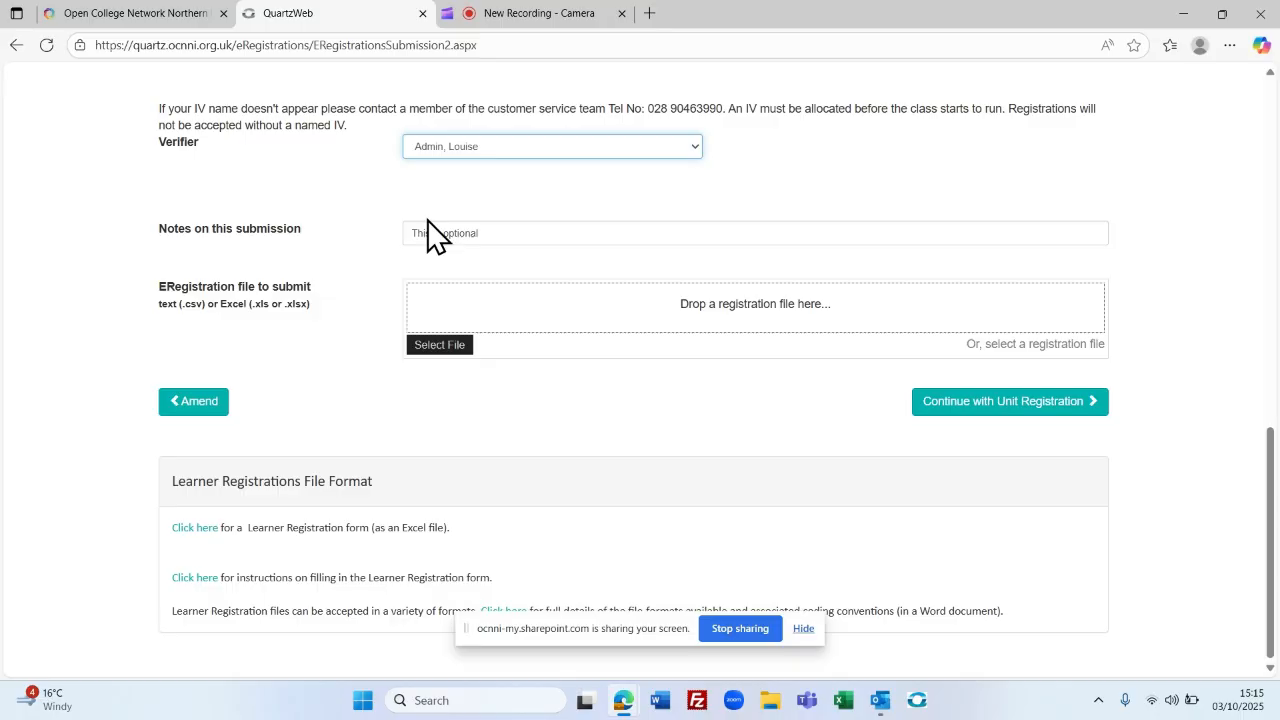
pyautogui.click(736, 630)
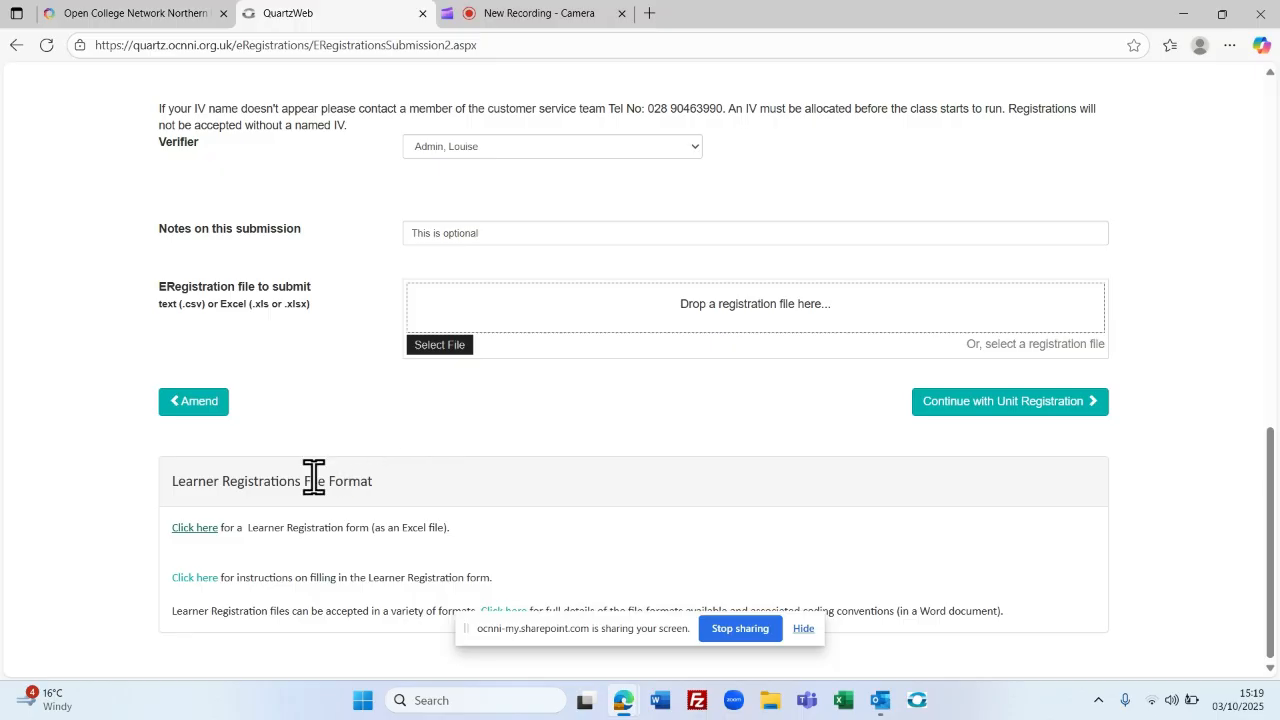
pyautogui.click(194, 528)
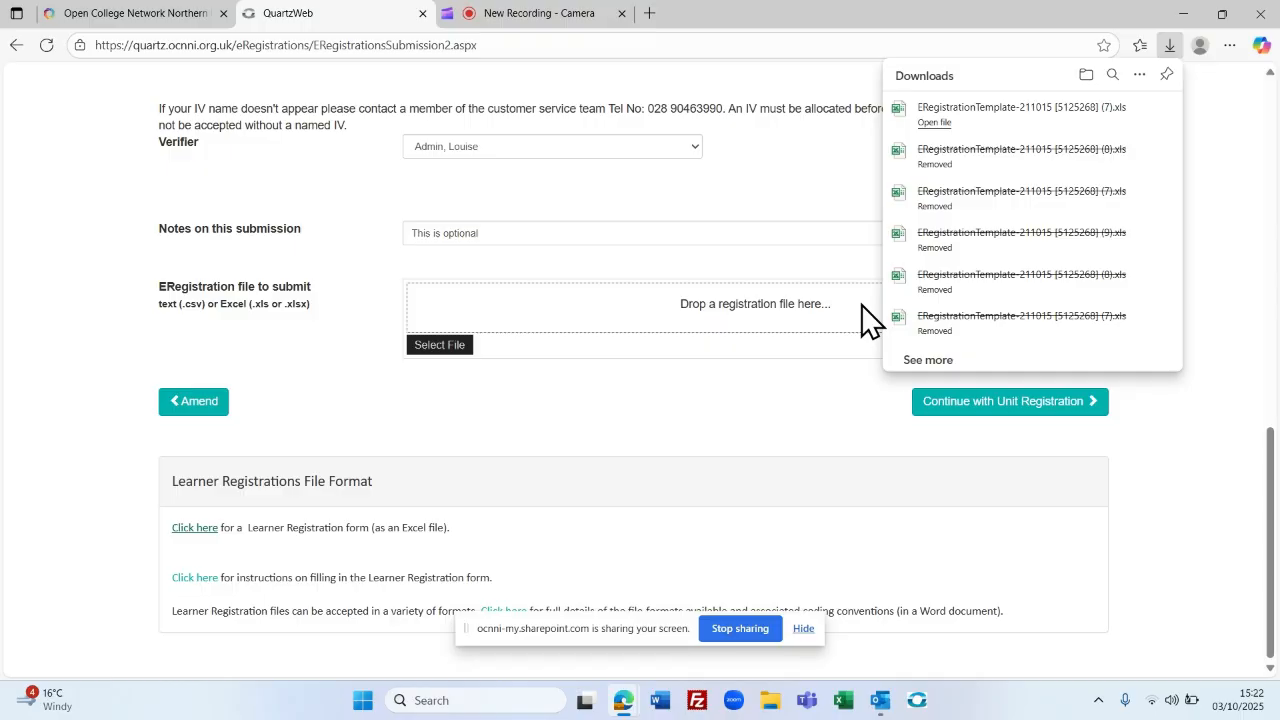
pyautogui.click(936, 122)
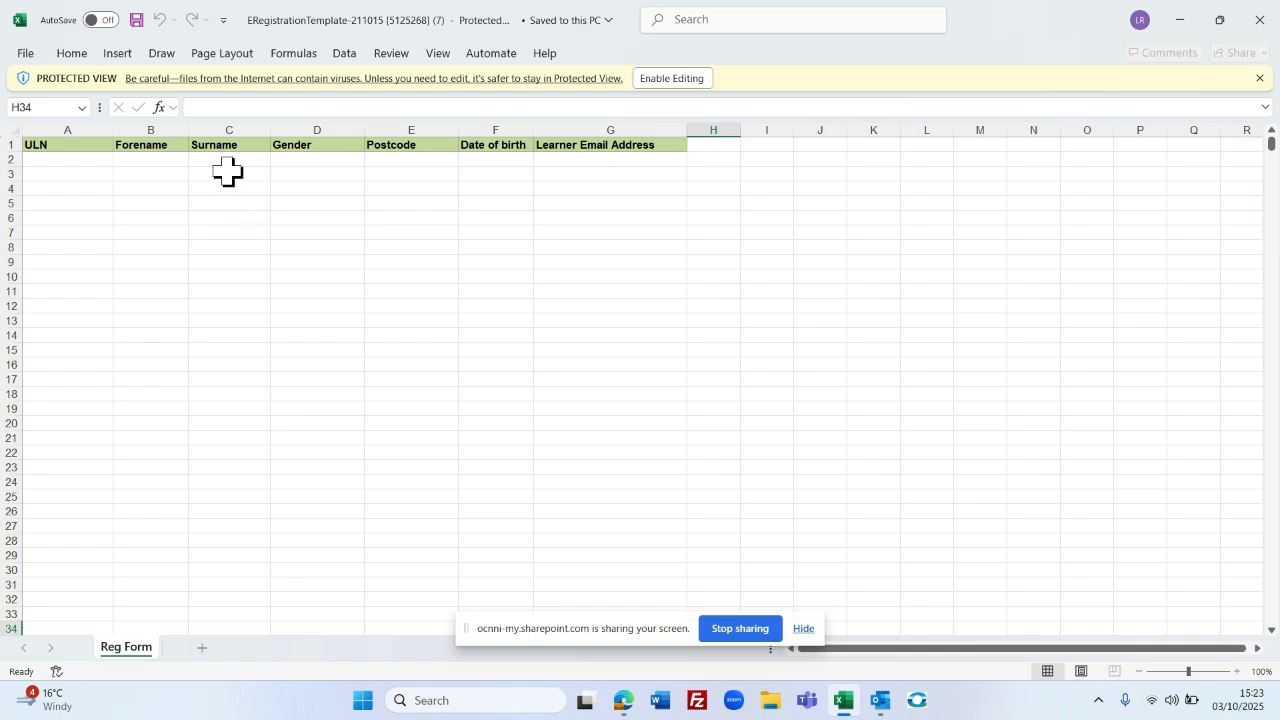
# Step: Look over the form's Forename, Surname, Gender, Postcode and Date of birth columns to see which learner details it requires
pyautogui.click(161, 159)
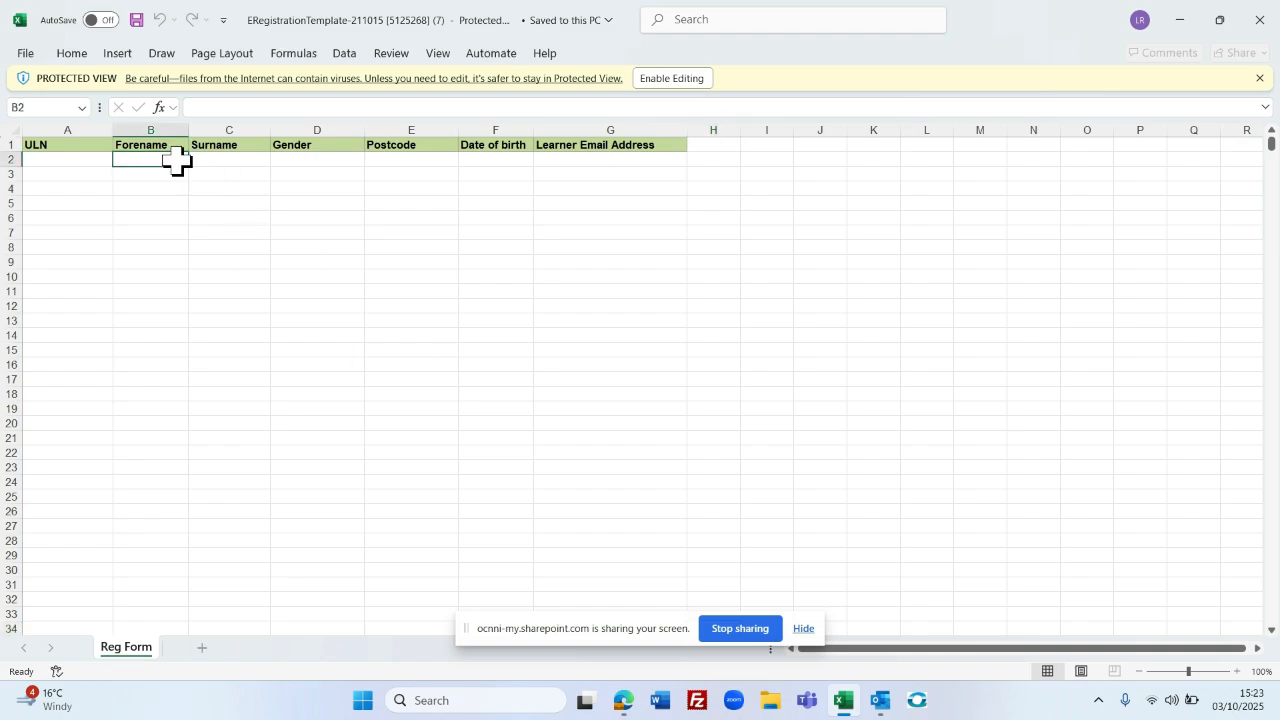
pyautogui.click(238, 175)
pyautogui.click(286, 157)
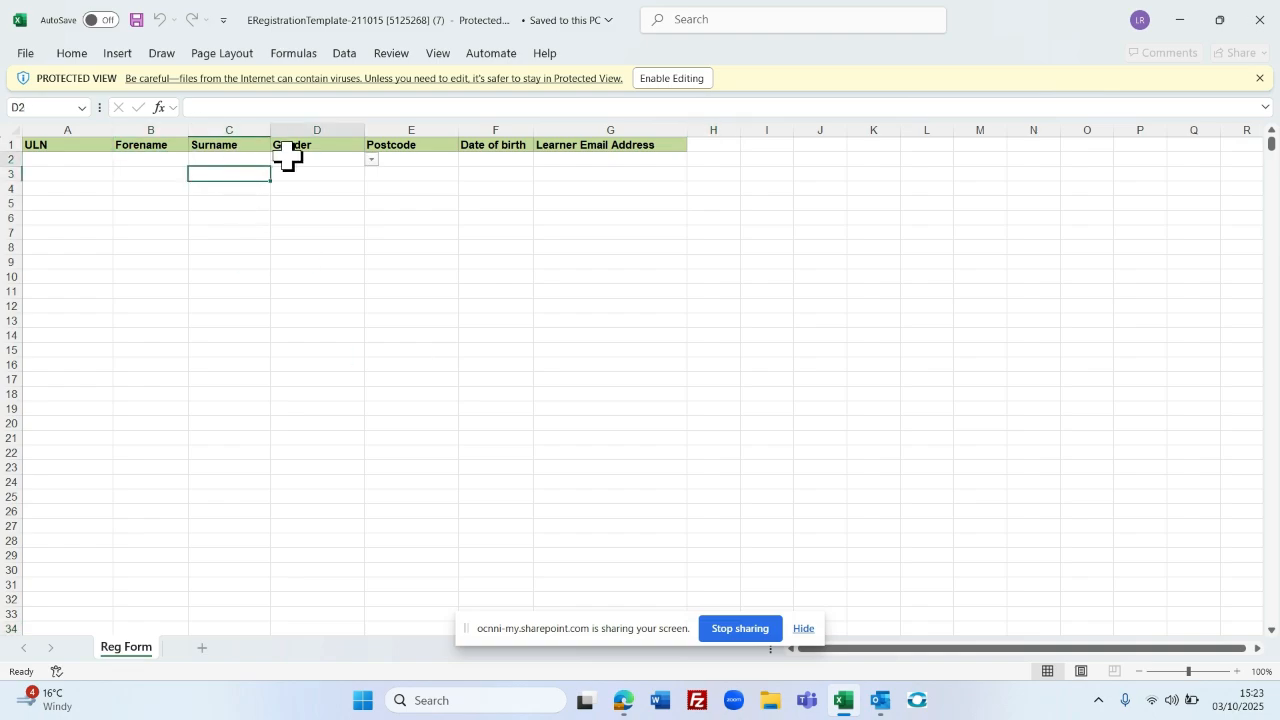
pyautogui.click(417, 160)
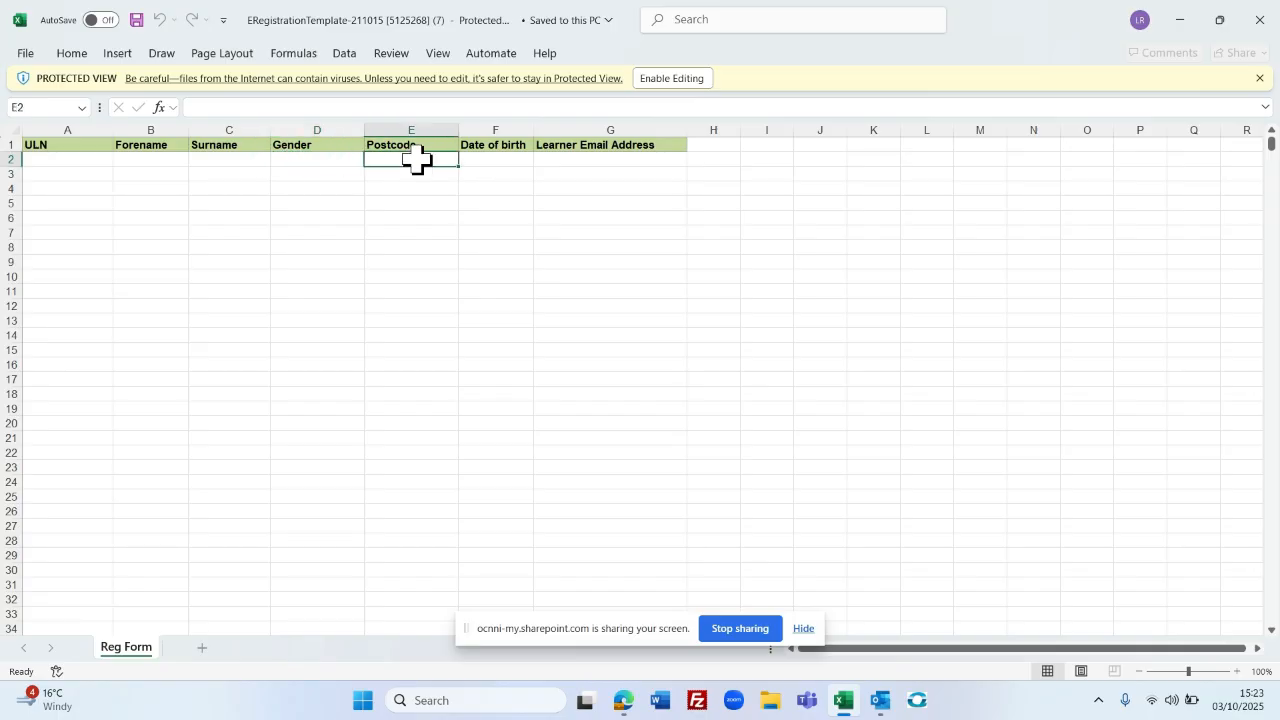
pyautogui.click(485, 160)
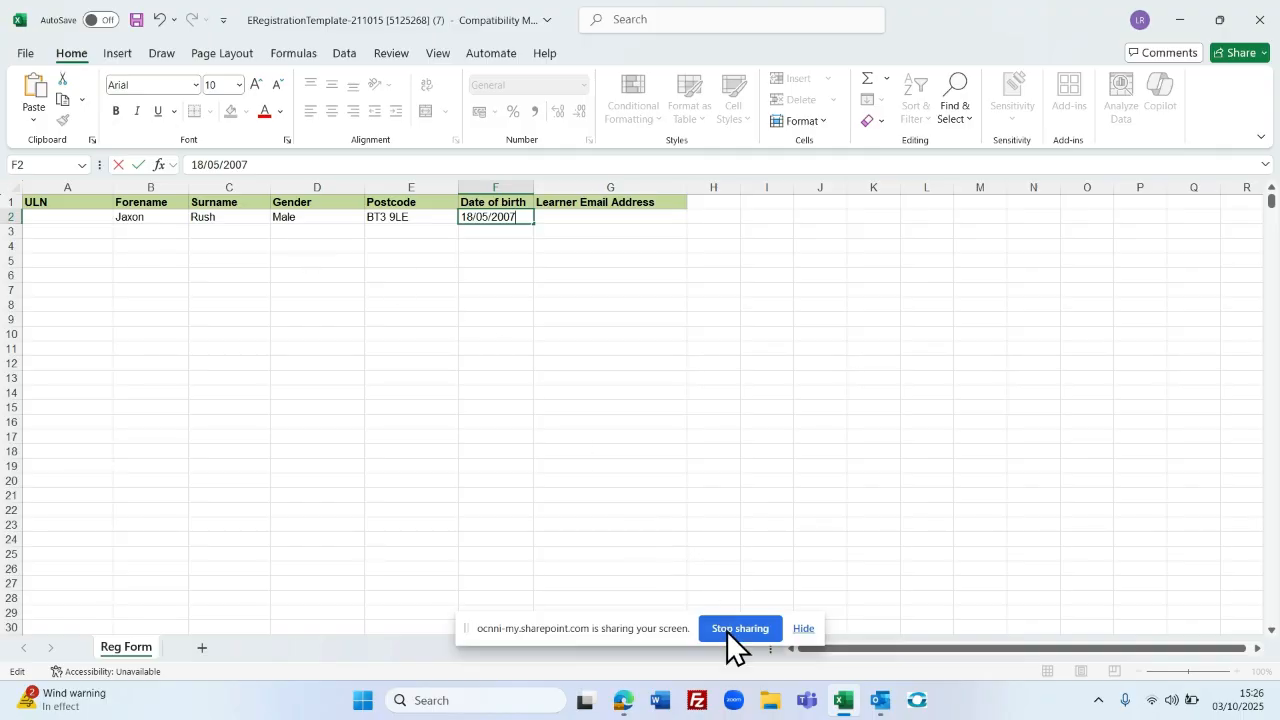
# Step: Save the completed registration form to the Desktop as ERegistrationTemplate-211015
pyautogui.click(16, 55)
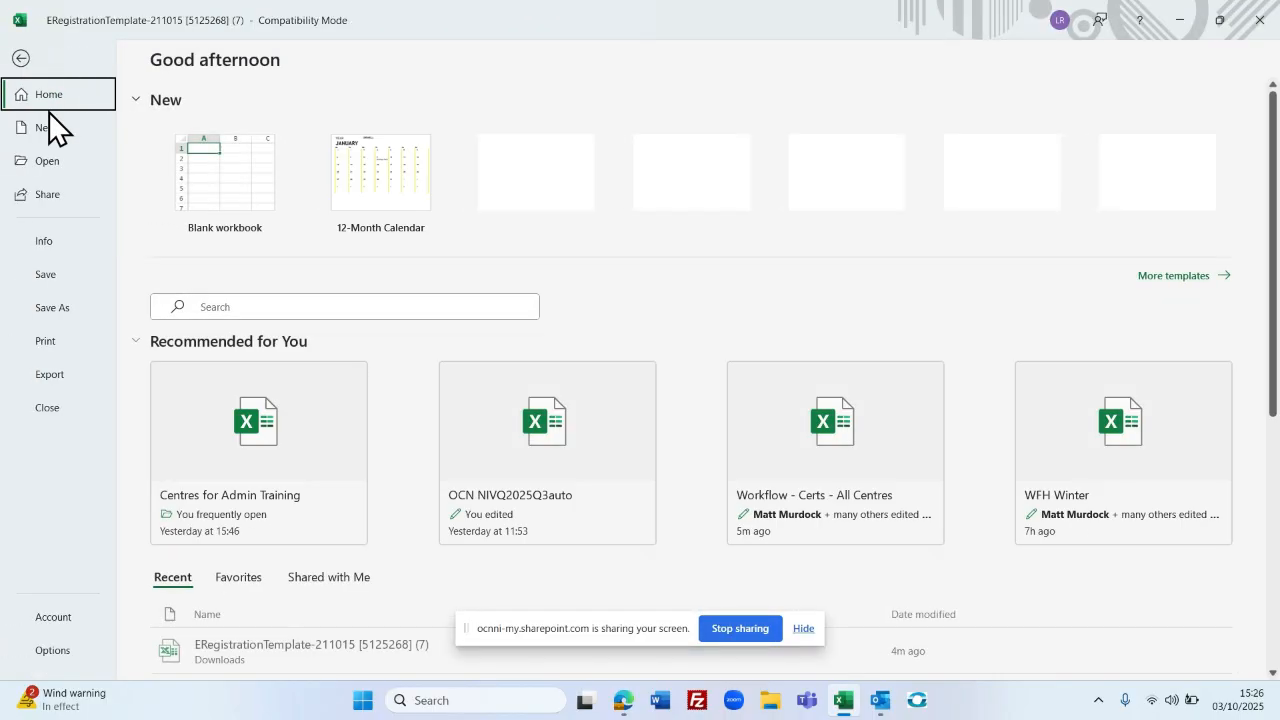
pyautogui.click(80, 310)
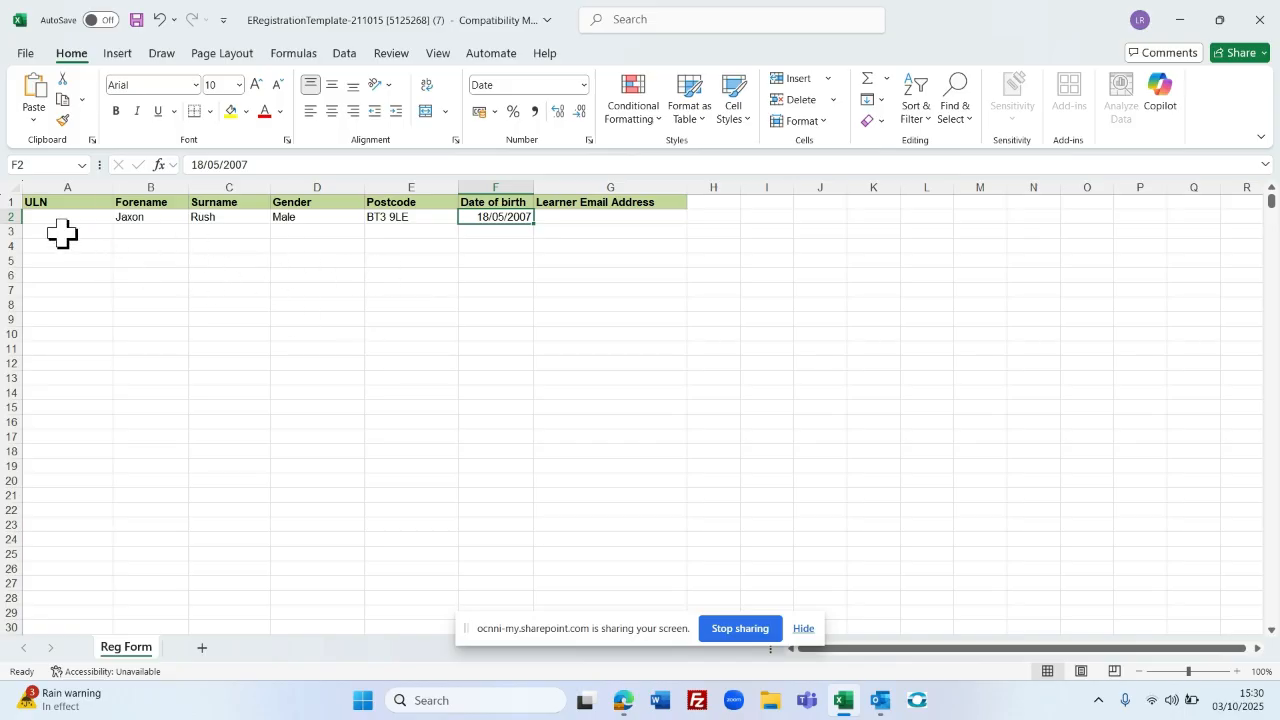
pyautogui.click(27, 55)
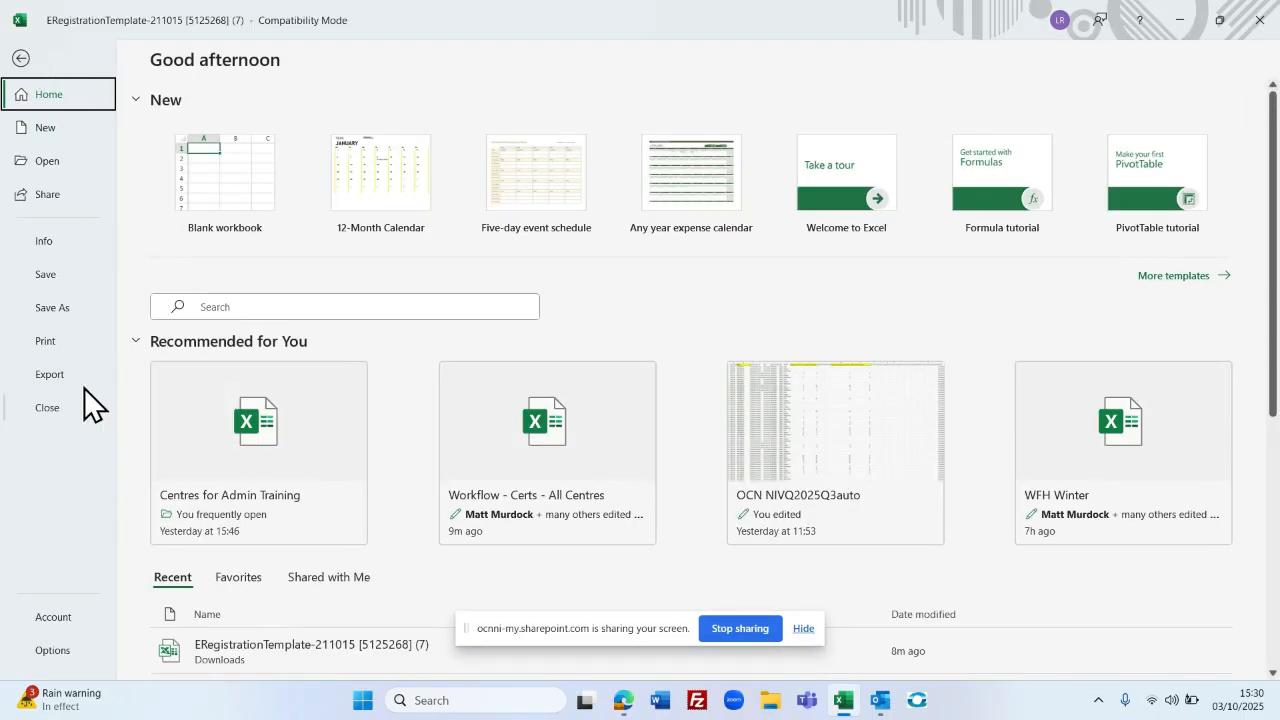
pyautogui.click(58, 307)
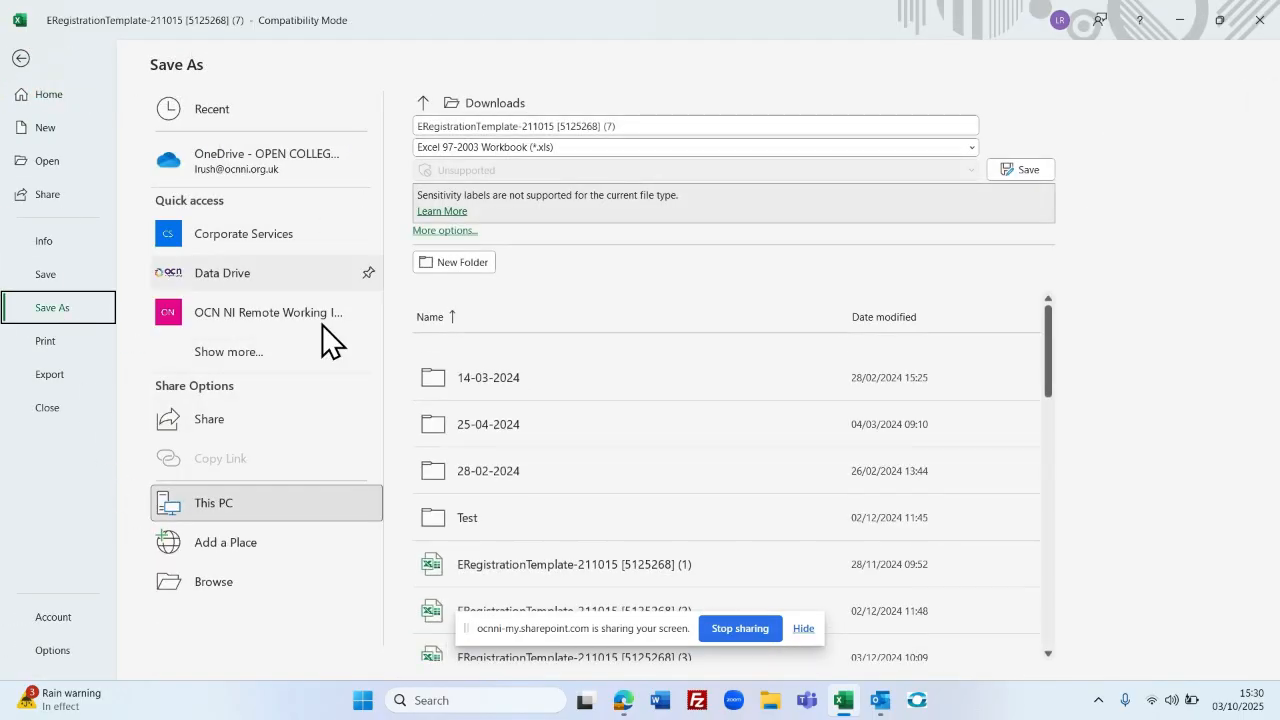
pyautogui.click(252, 594)
pyautogui.scroll(10, 205, 215)
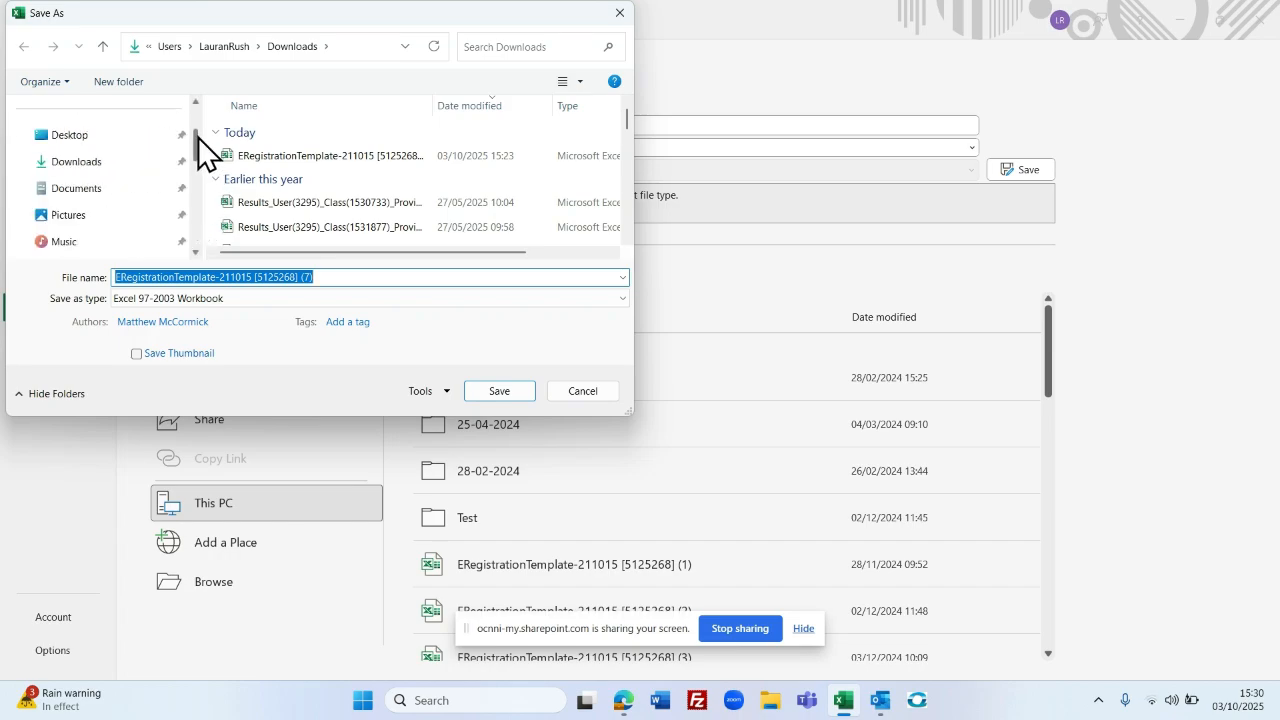
pyautogui.click(120, 222)
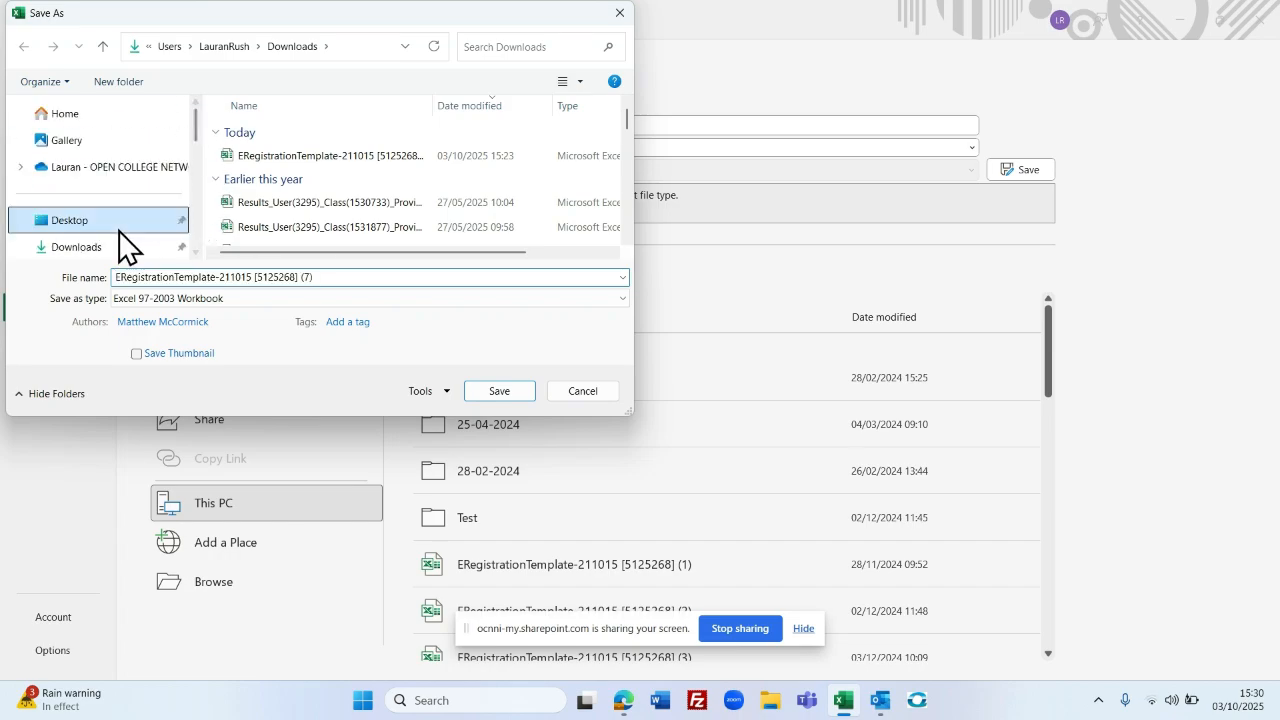
pyautogui.click(358, 276)
pyautogui.click(358, 276)
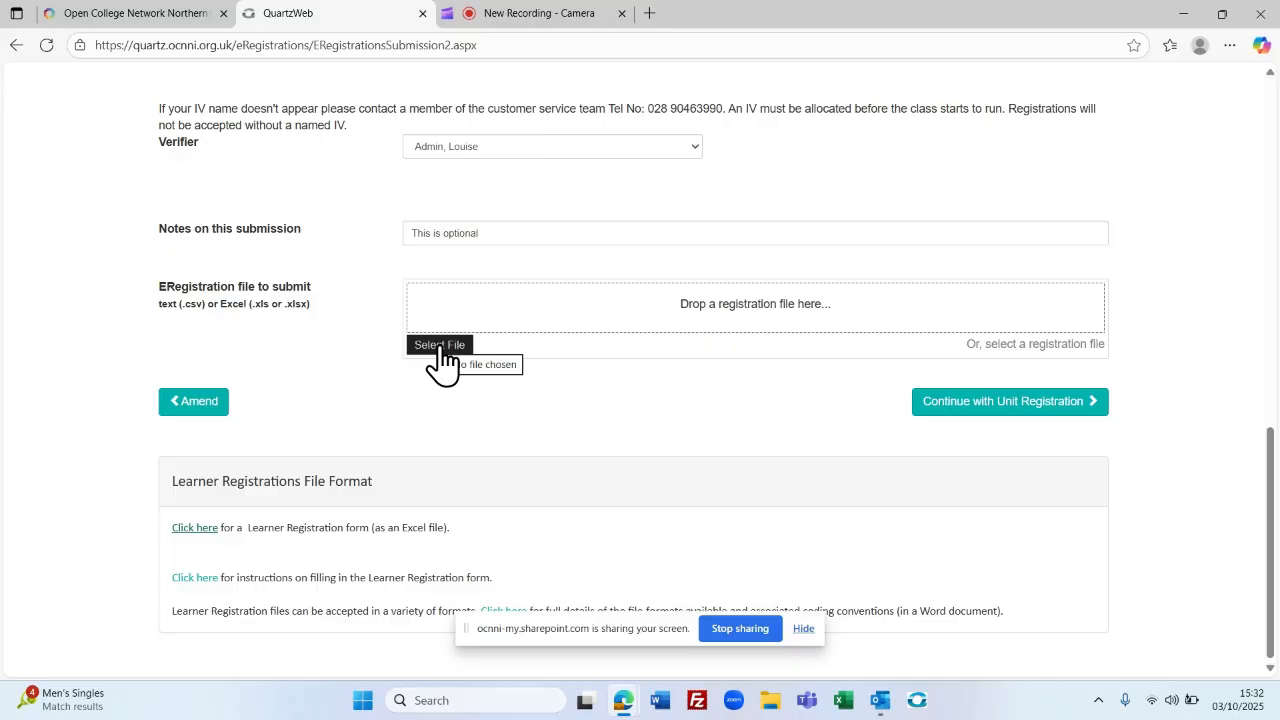
# Step: Upload the ERegistrationTemplate-211015 file from the Desktop as the registration file and continue with unit registration
pyautogui.click(440, 346)
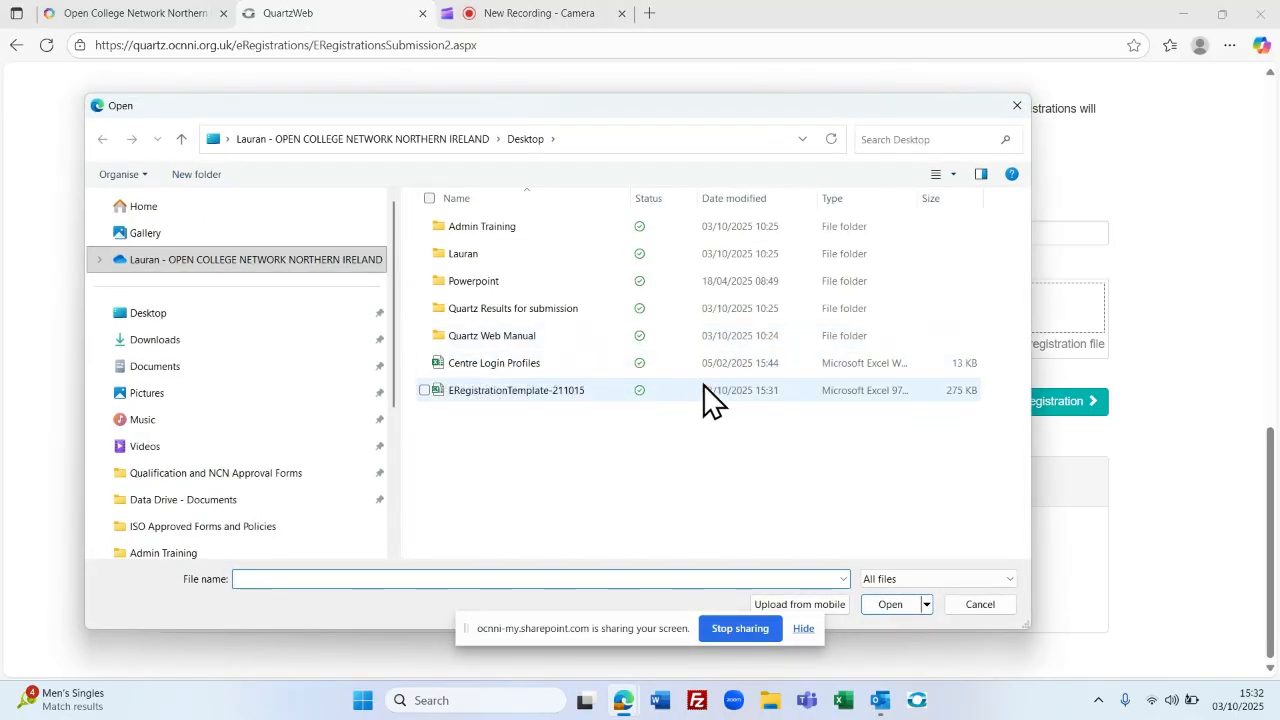
pyautogui.doubleClick(565, 392)
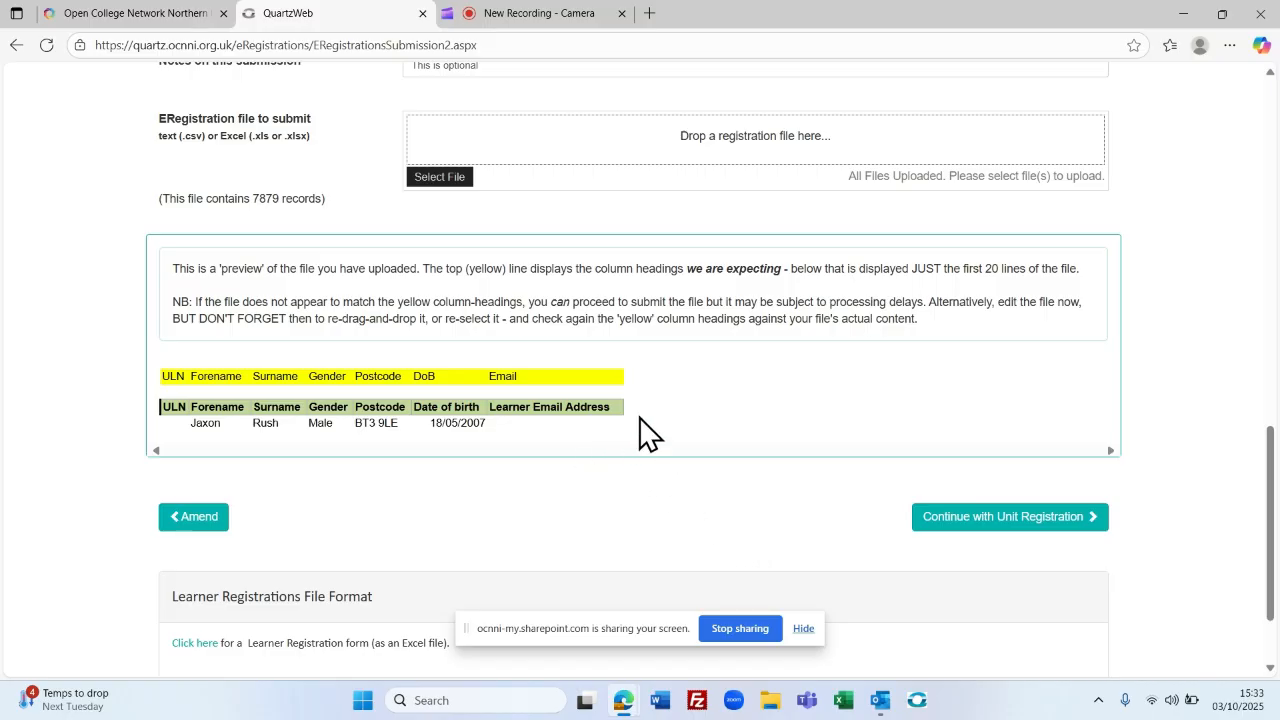
pyautogui.click(990, 520)
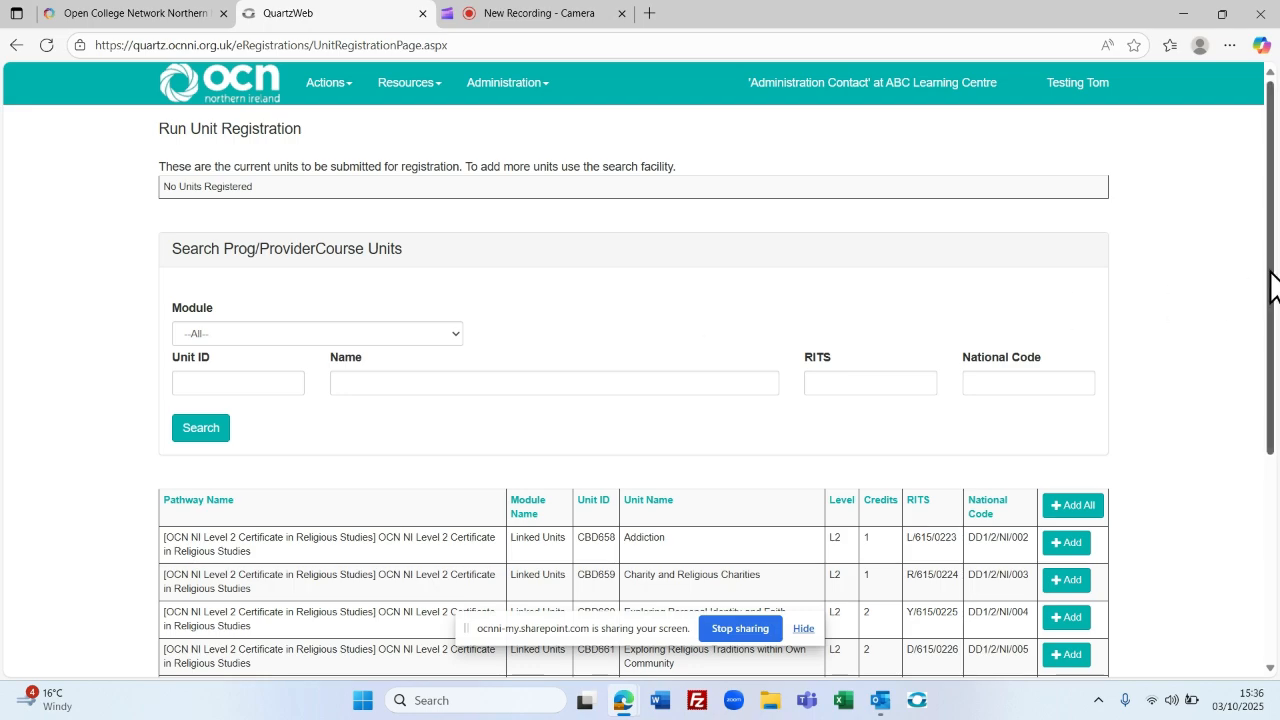
# Step: Add the Addiction unit and all the other listed Religious Studies units to the run, and continue to the submission confirmation
pyautogui.moveTo(1272, 285); pyautogui.dragTo(1268, 466)
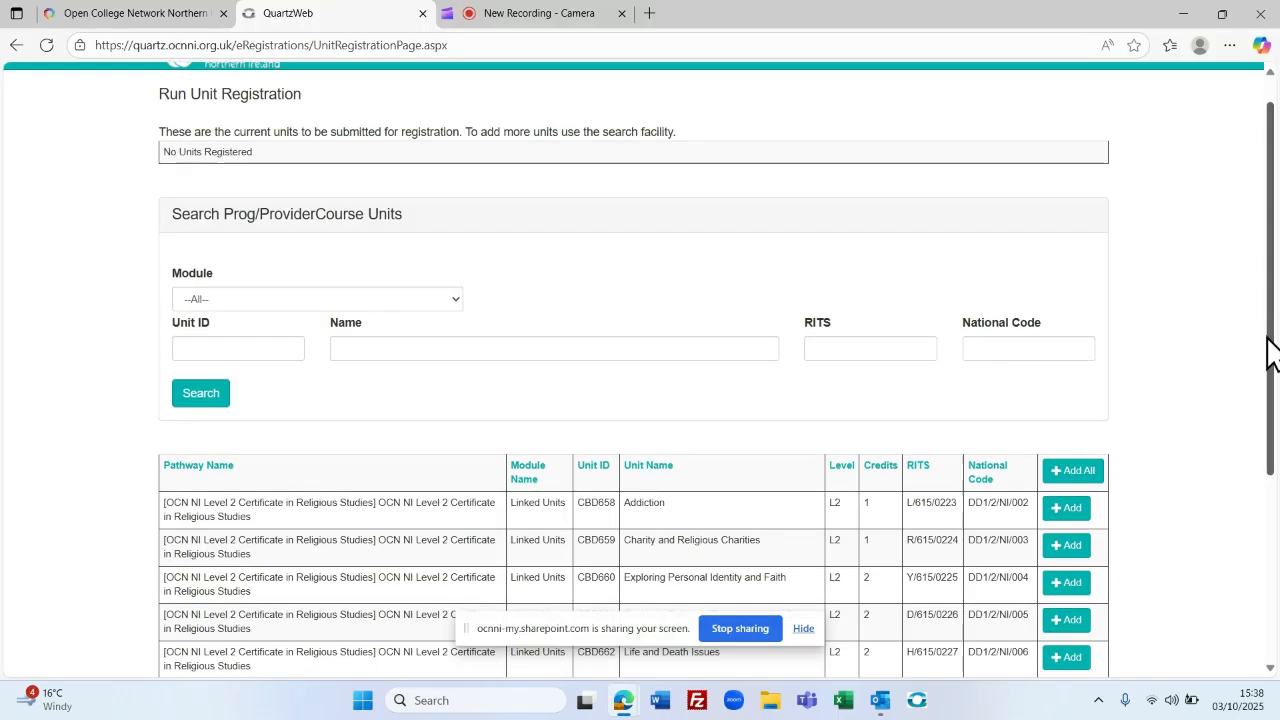
pyautogui.moveTo(1272, 352); pyautogui.dragTo(1262, 394)
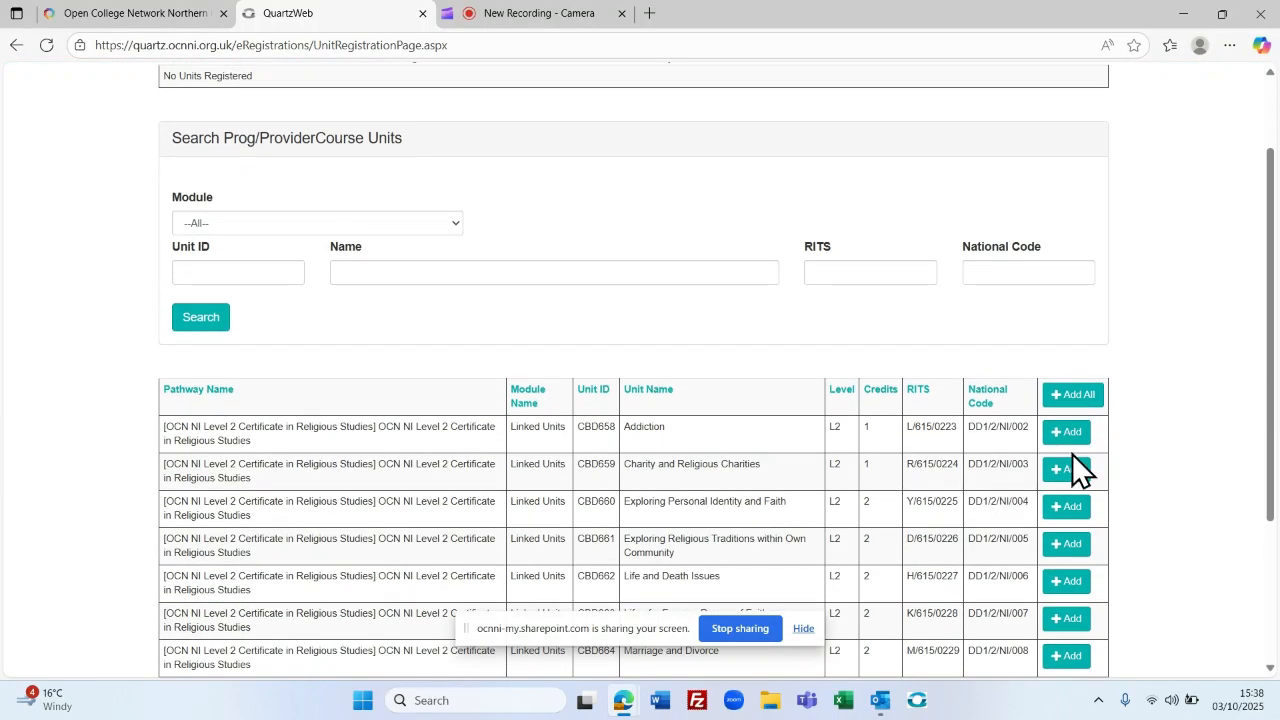
pyautogui.click(1068, 432)
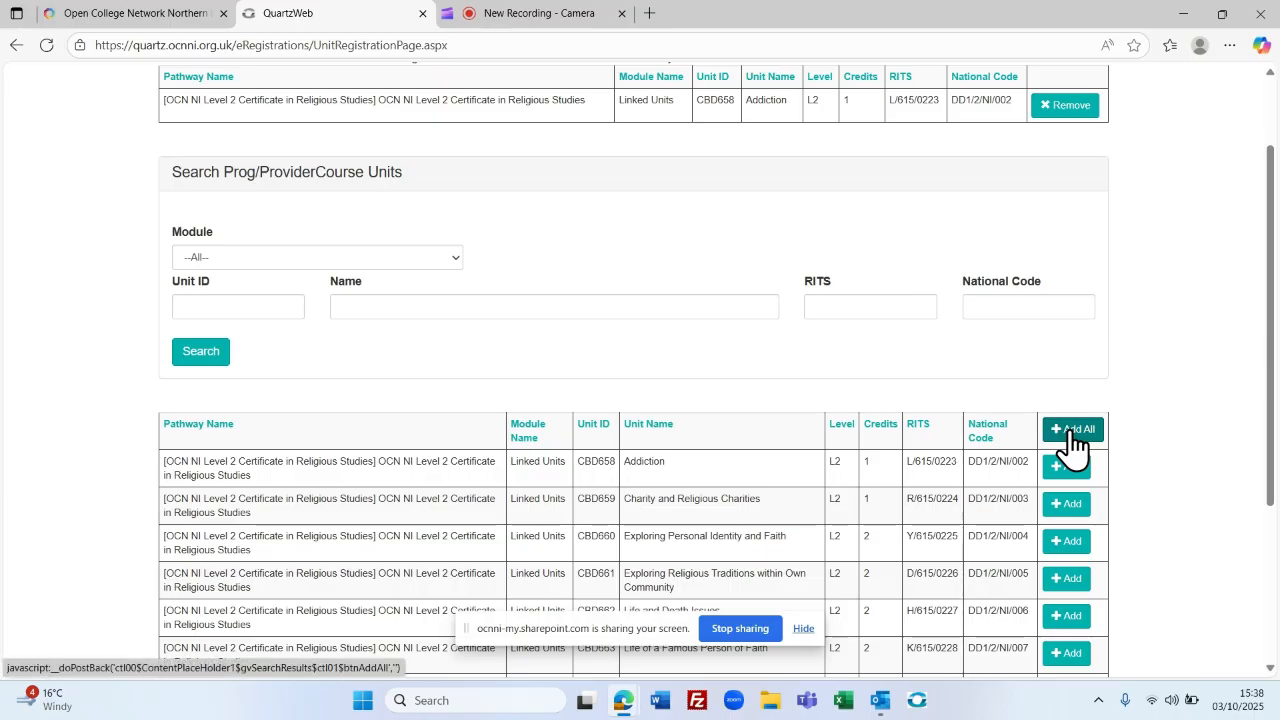
pyautogui.click(1071, 434)
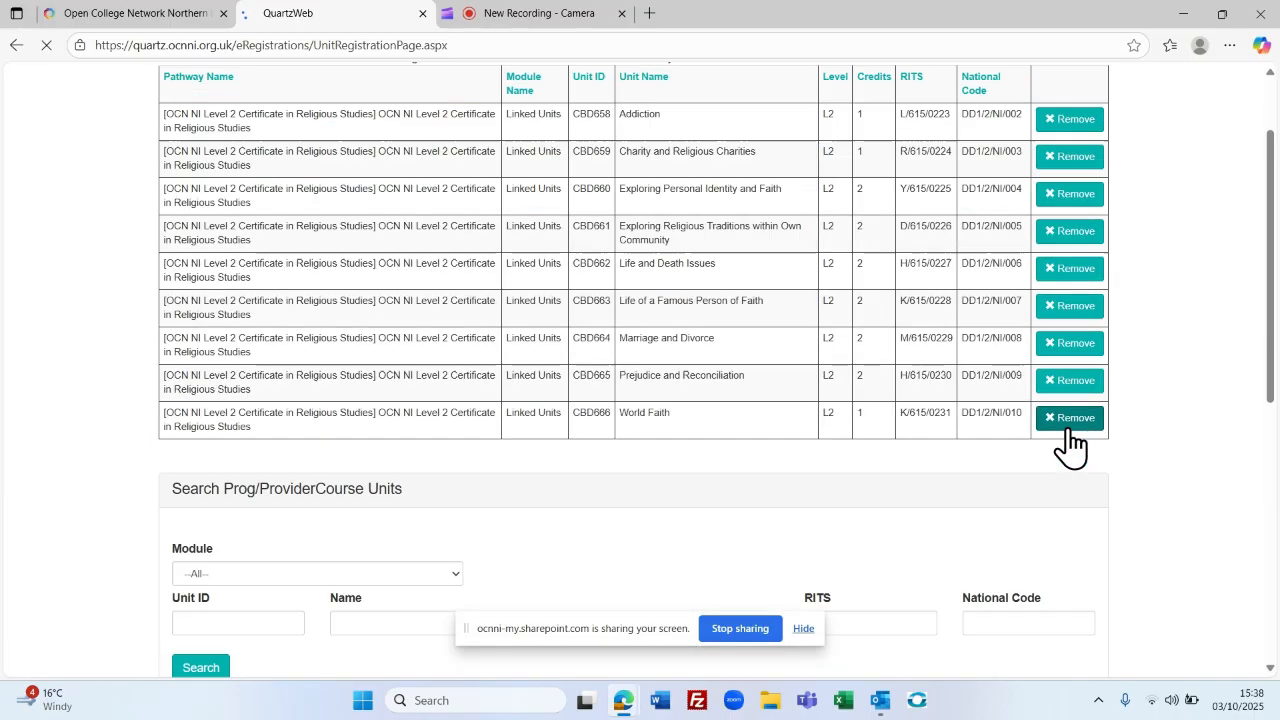
pyautogui.moveTo(1275, 295); pyautogui.dragTo(1271, 609)
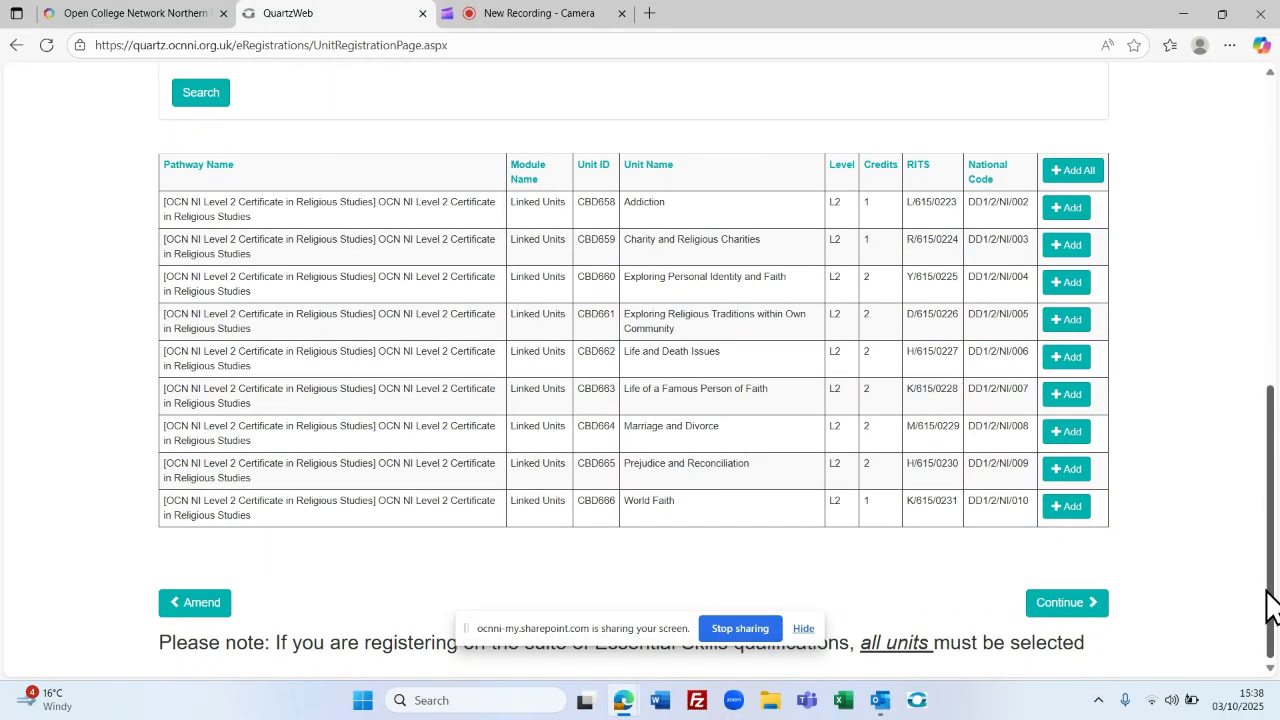
pyautogui.click(1080, 612)
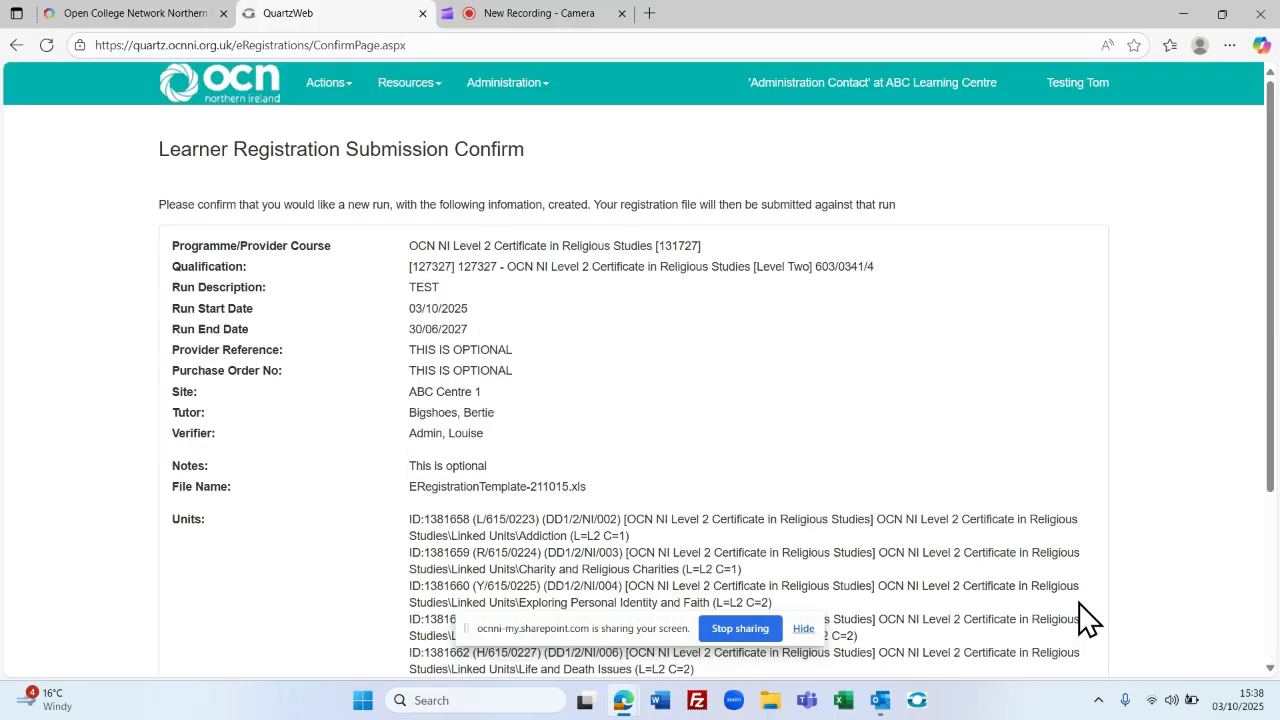
# Step: Review the run details and units on the confirmation page and submit the learner registration
pyautogui.click(740, 628)
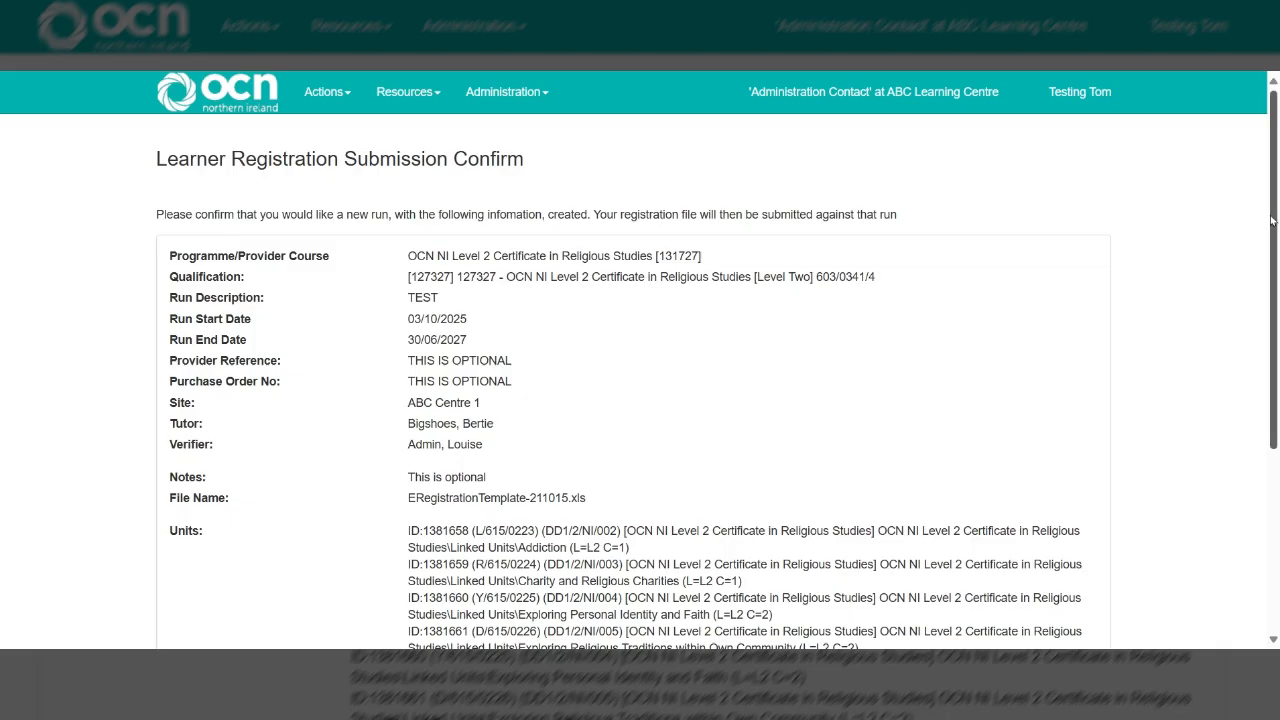
pyautogui.moveTo(1272, 220); pyautogui.dragTo(1275, 403)
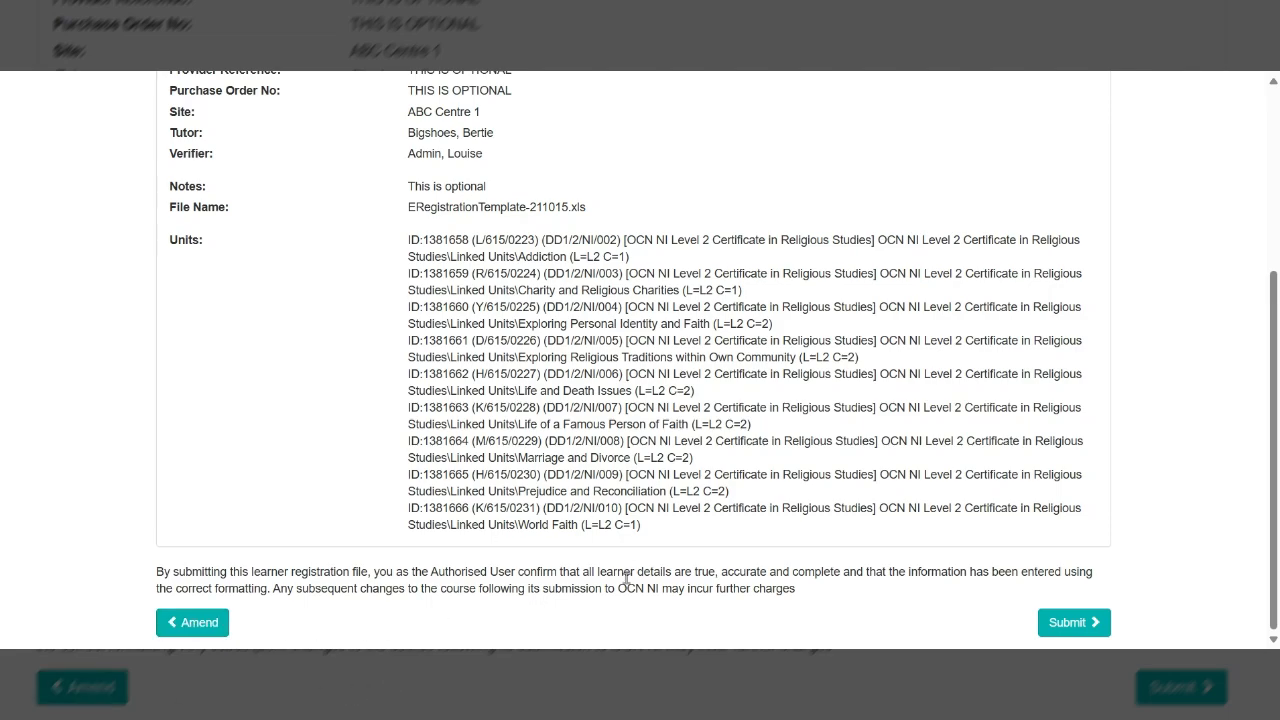
pyautogui.click(1072, 622)
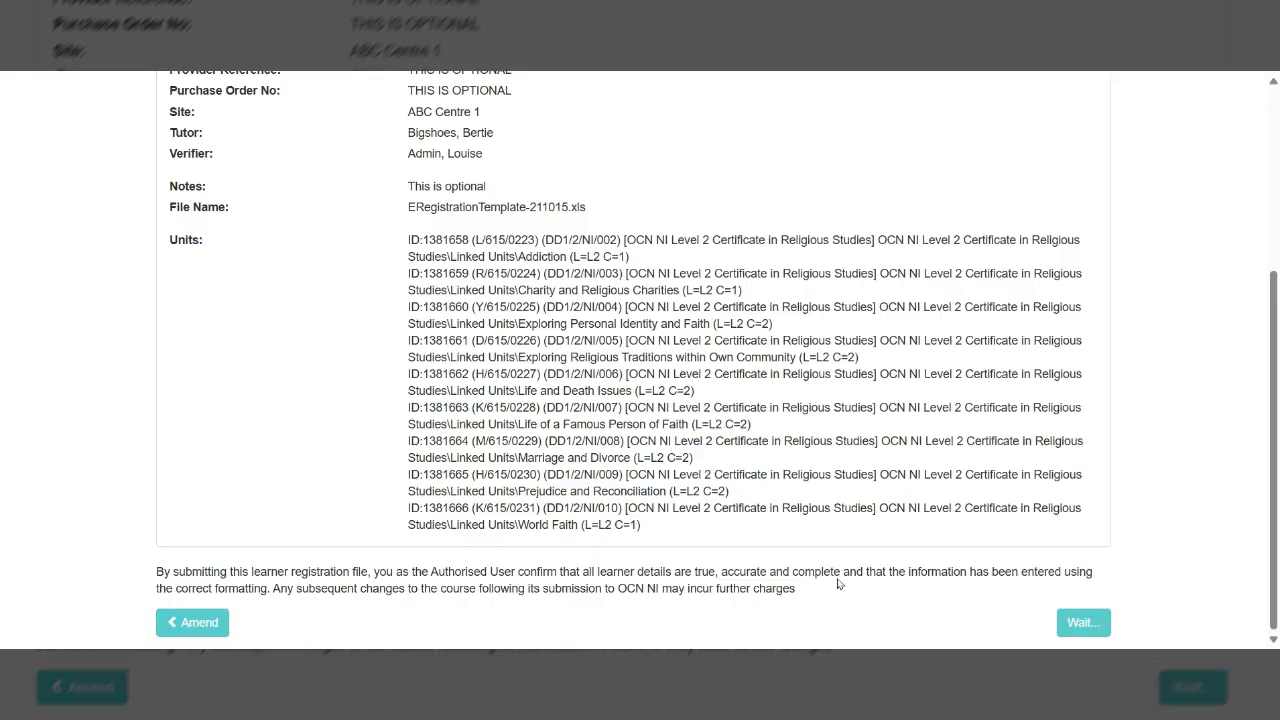